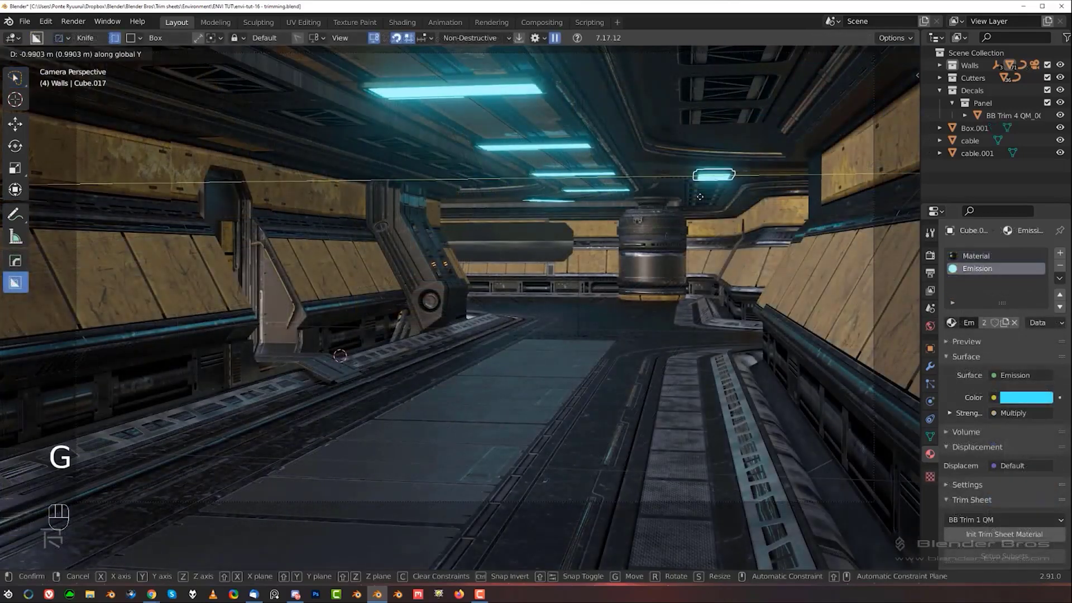
- Bring up the quick favourites menu for the selected wall box faces
{"action": "key", "text": "q"}
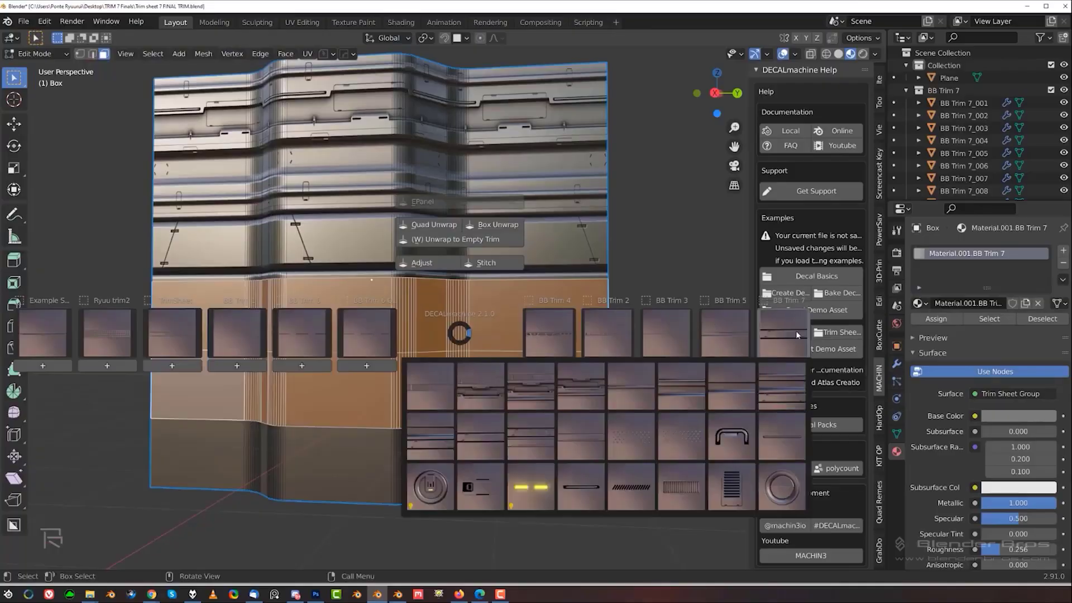
- Assign trim 011 to the selected wall box faces
{"action": "left_click", "coordinate": [795, 330]}
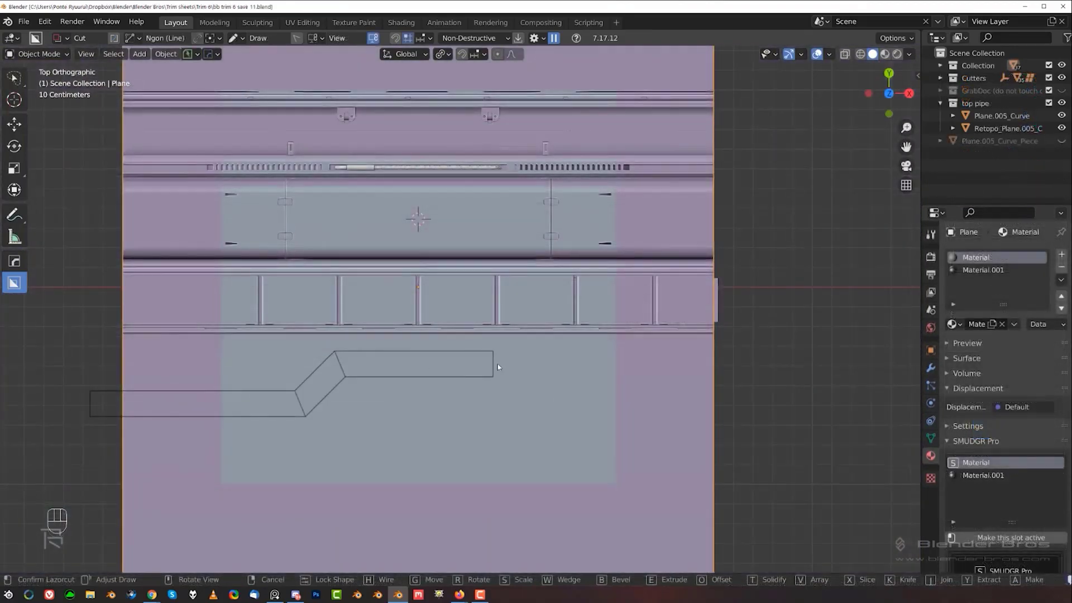
- Confirm the bent cut into the panel and reposition the cutter
{"action": "left_click", "coordinate": [849, 381]}
{"action": "key", "text": "q"}
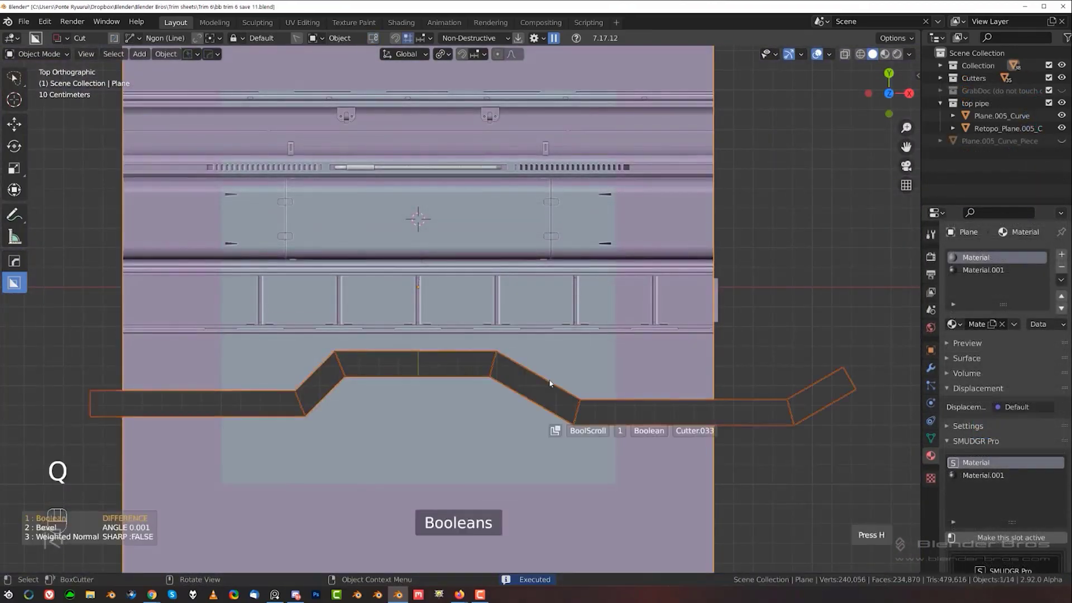
{"action": "middle_click", "coordinate": [500, 390], "text": "alt"}
{"action": "middle_click_drag", "start_coordinate": [360, 325], "coordinate": [424, 302]}
{"action": "key", "text": "KP_5"}
{"action": "key", "text": "g"}
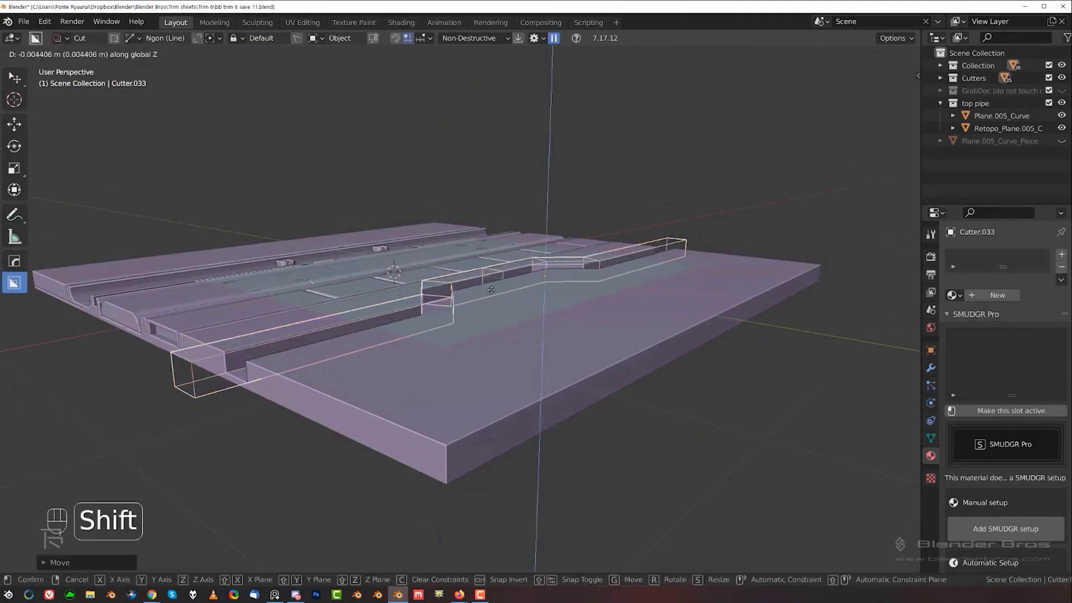
{"action": "left_click", "coordinate": [492, 289]}
{"action": "middle_click_drag", "start_coordinate": [491, 290], "coordinate": [519, 294]}
{"action": "key", "text": "KP_5"}
{"action": "key", "text": "KP_5"}
{"action": "key", "text": "KP_5"}
- Apply the cutter's two modifiers with Smart Apply and bevel the bend edges
{"action": "key", "text": "ctrl+grave"}
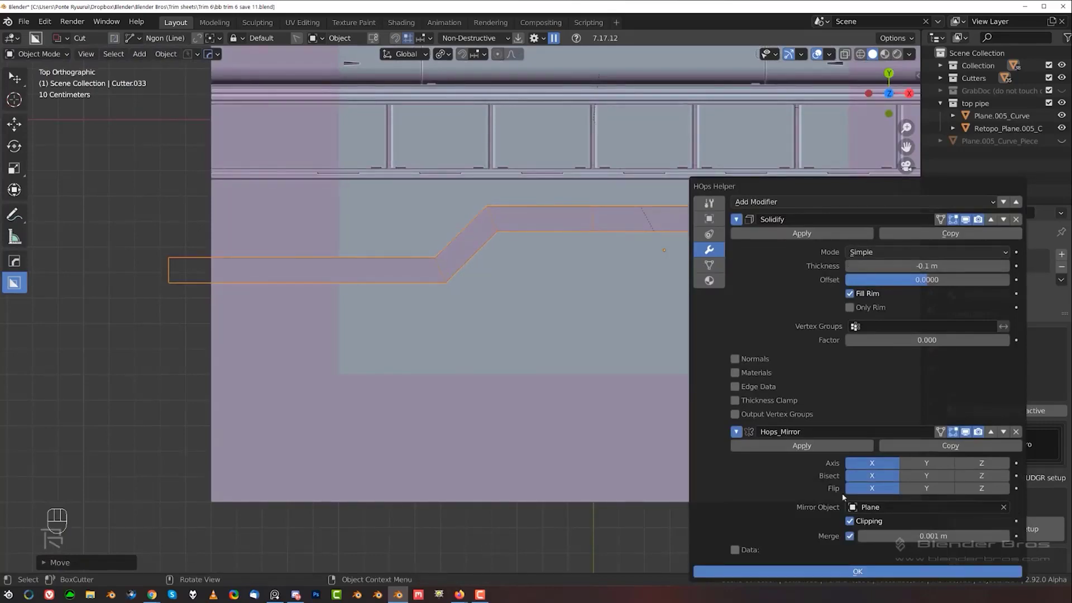
{"action": "key", "text": "q"}
{"action": "left_click", "coordinate": [631, 407]}
{"action": "middle_click_drag", "start_coordinate": [631, 408], "coordinate": [468, 264]}
{"action": "key", "text": "Tab"}
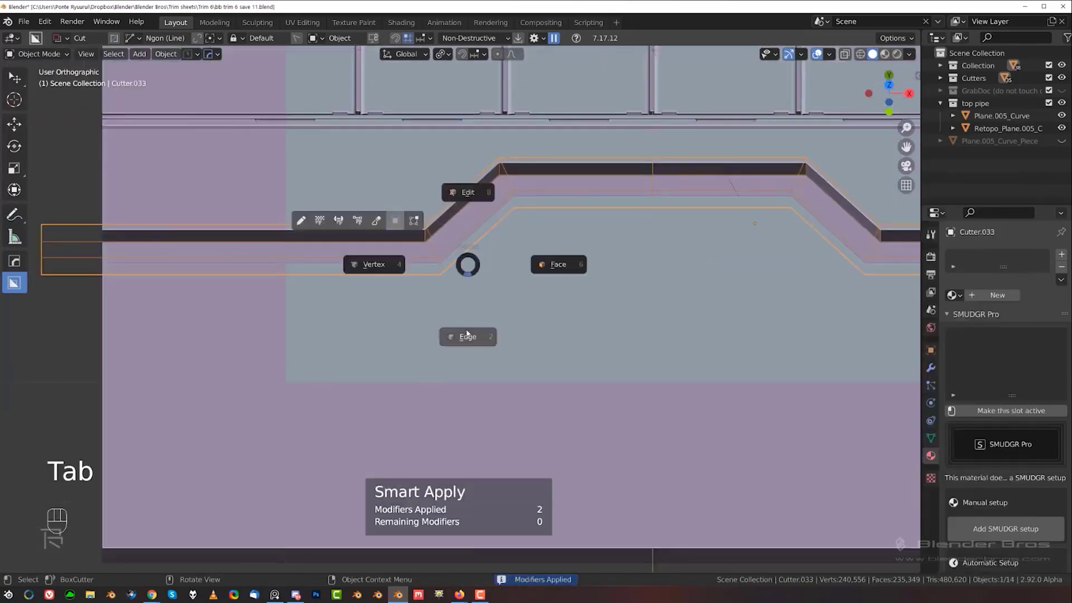
{"action": "left_click", "coordinate": [468, 335]}
{"action": "scroll", "coordinate": [860, 229], "scroll_direction": "down", "scroll_amount": 2}
{"action": "key", "text": "ctrl+b"}
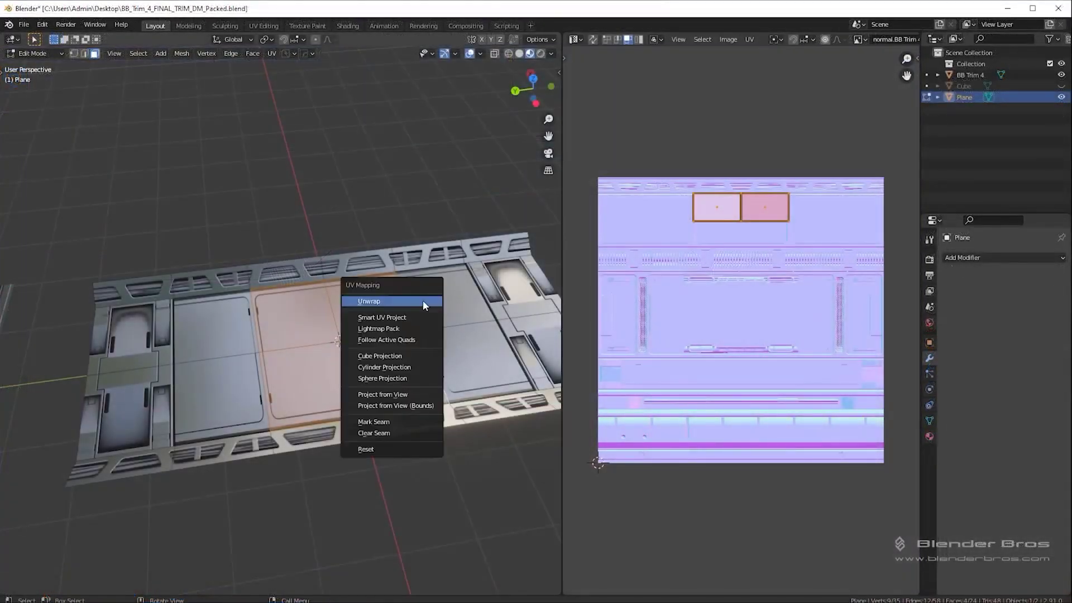
- Unwrap the plate faces, fit their UVs onto the large panel, and assign a DECALmachine trim
{"action": "left_click", "coordinate": [423, 301]}
{"action": "scroll", "coordinate": [460, 363], "scroll_direction": "up", "scroll_amount": 3}
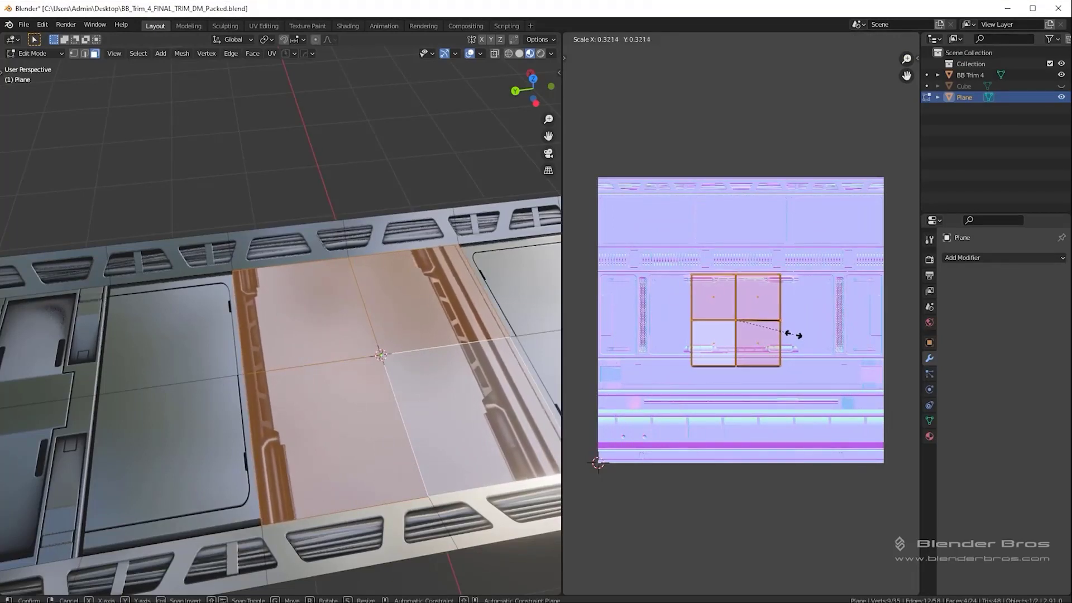
{"action": "scroll", "coordinate": [795, 341], "scroll_direction": "up", "scroll_amount": 2}
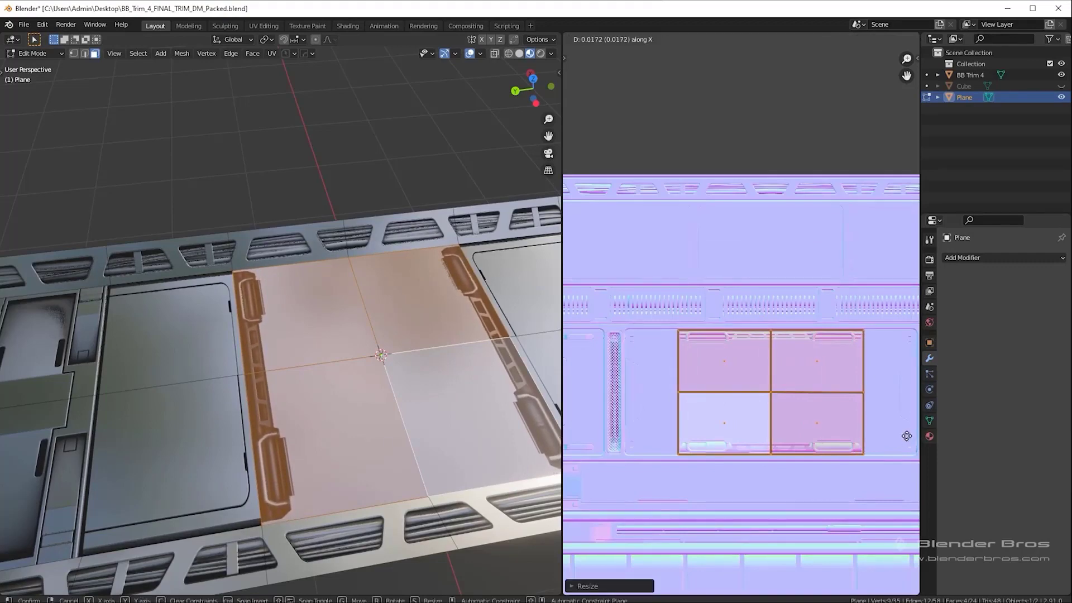
{"action": "scroll", "coordinate": [706, 444], "scroll_direction": "up", "scroll_amount": 4}
{"action": "scroll", "coordinate": [736, 410], "scroll_direction": "down", "scroll_amount": 4}
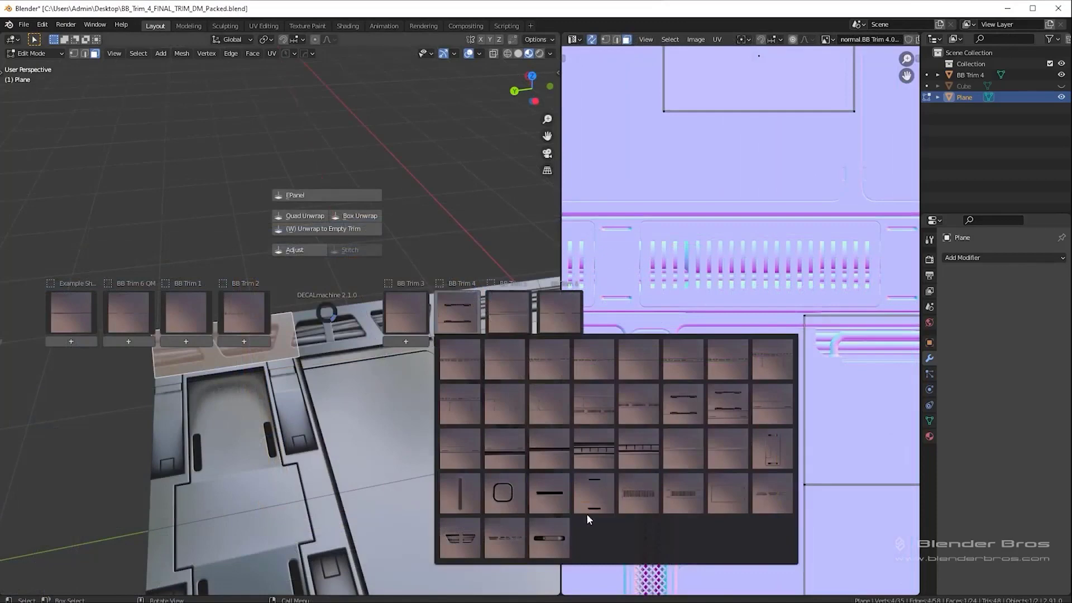
{"action": "left_click", "coordinate": [690, 492]}
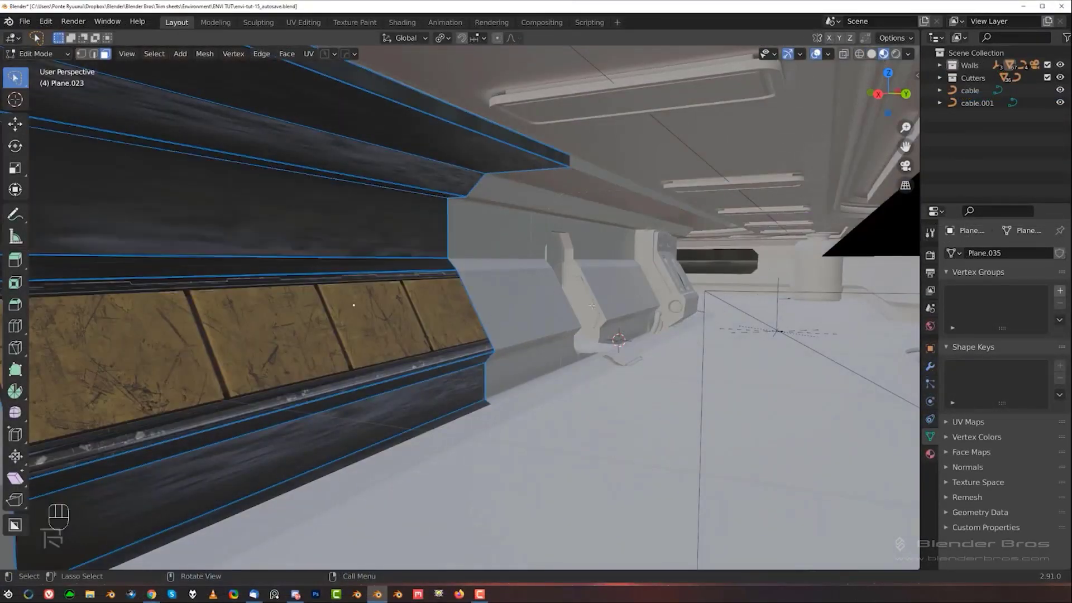
- Map the first wall piece's selected faces onto a trim from the DECALmachine grid
{"action": "key", "text": "Tab"}
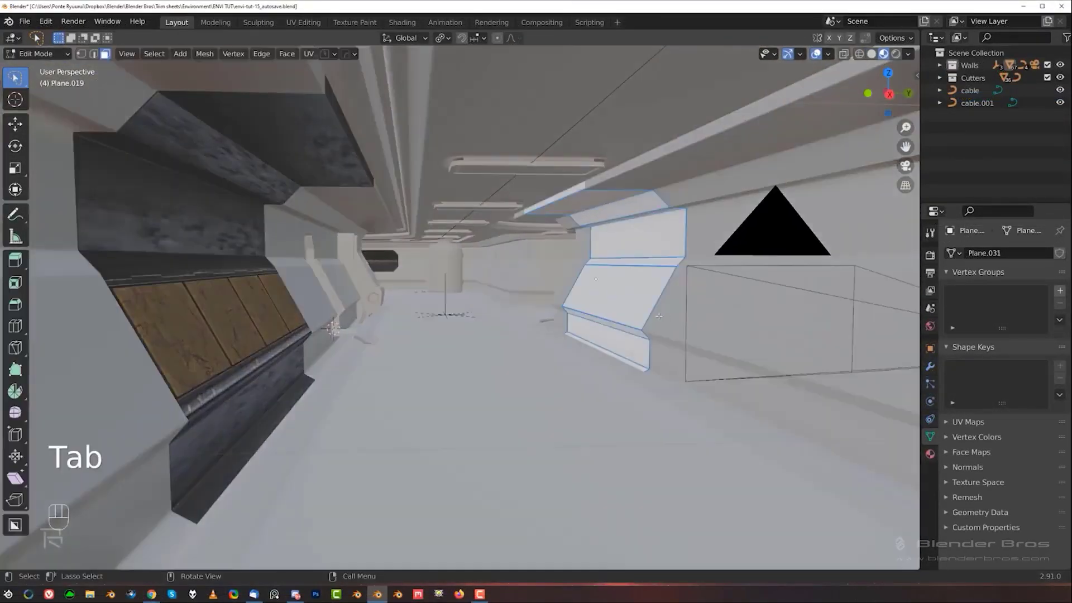
{"action": "key", "text": "Tab"}
{"action": "key", "text": "Tab"}
{"action": "key", "text": "d"}
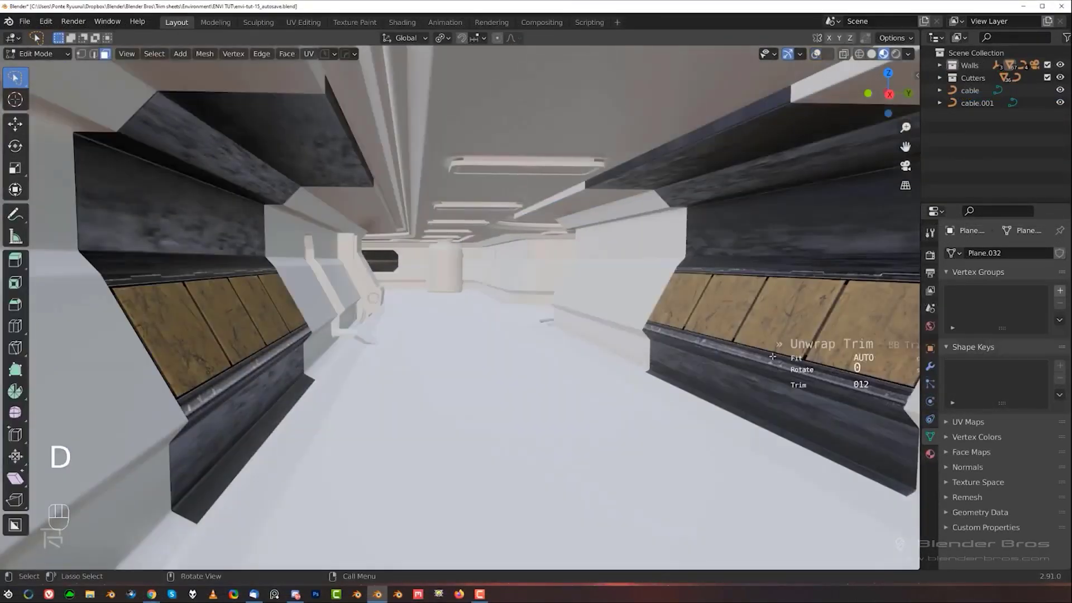
{"action": "middle_click_drag", "start_coordinate": [771, 356], "coordinate": [390, 363]}
{"action": "key", "text": "Tab"}
{"action": "key", "text": "Tab"}
{"action": "key", "text": "d"}
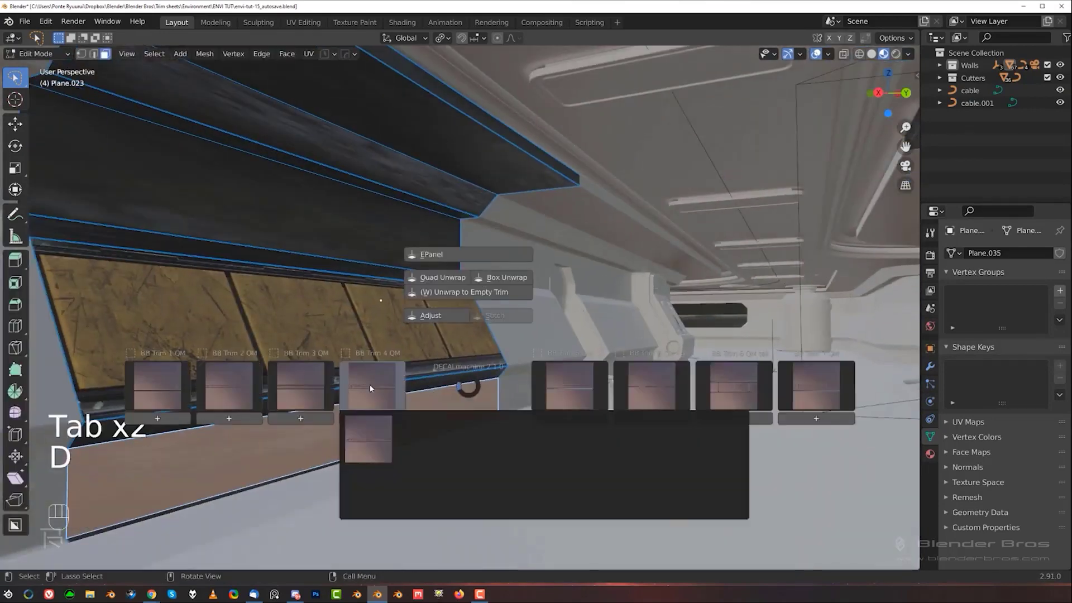
{"action": "left_click", "coordinate": [370, 388]}
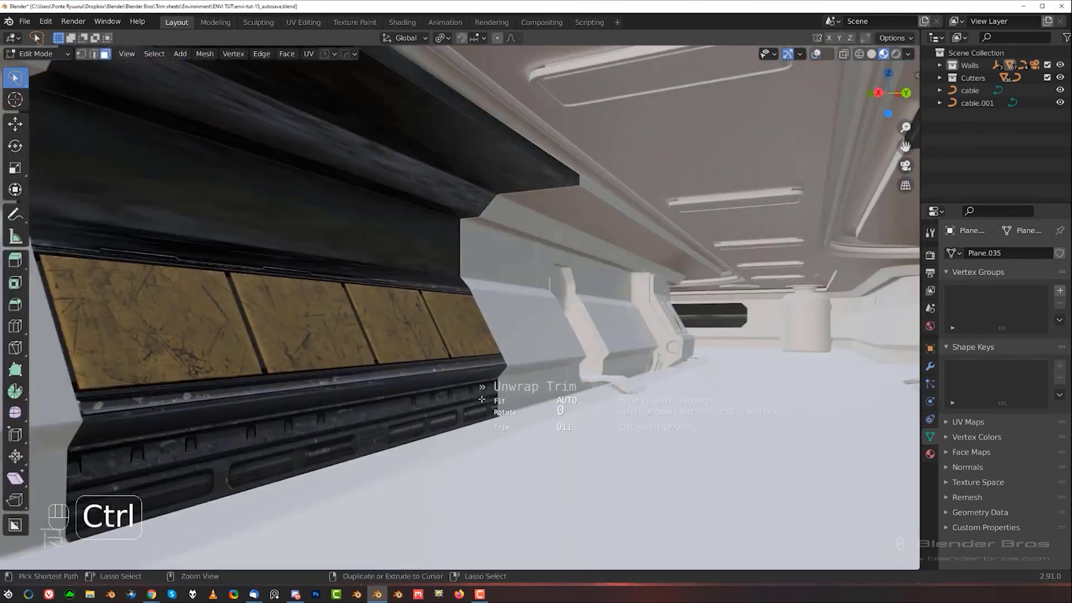
{"action": "left_click", "coordinate": [482, 399]}
- Swap in a different trim for those faces and confirm the mapping
{"action": "key", "text": "d"}
{"action": "left_click", "coordinate": [346, 253]}
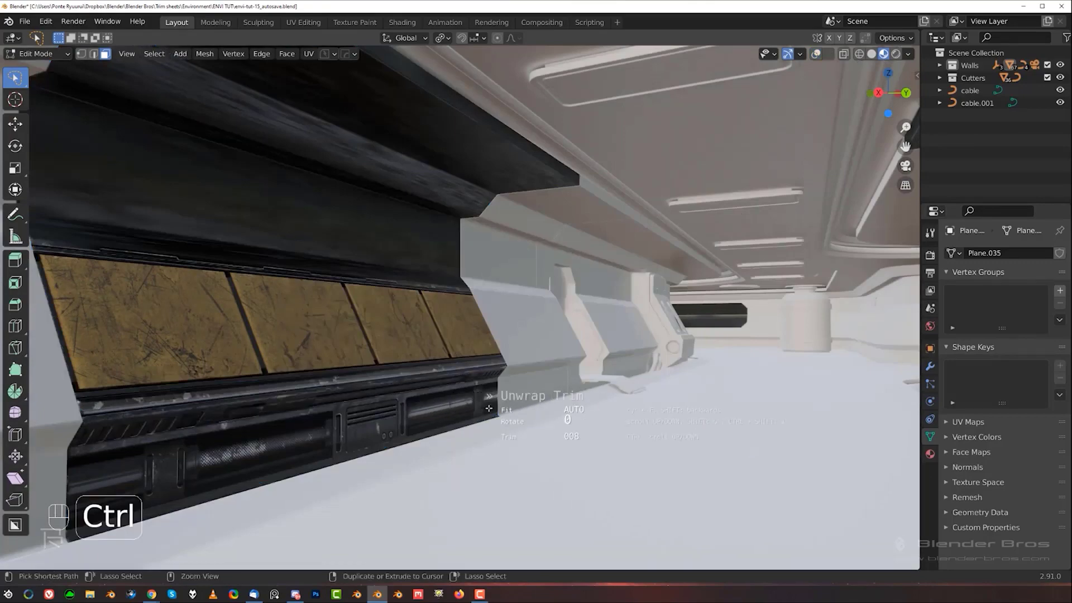
{"action": "left_click", "coordinate": [488, 408]}
{"action": "middle_click_drag", "start_coordinate": [489, 408], "coordinate": [614, 362]}
- Apply trim 008 to Plane.023's upper wall faces
{"action": "key", "text": "Tab"}
{"action": "key", "text": "Tab"}
{"action": "key", "text": "d"}
{"action": "left_click", "coordinate": [777, 368]}
{"action": "left_click", "coordinate": [777, 368]}
{"action": "middle_click_drag", "start_coordinate": [777, 368], "coordinate": [643, 337]}
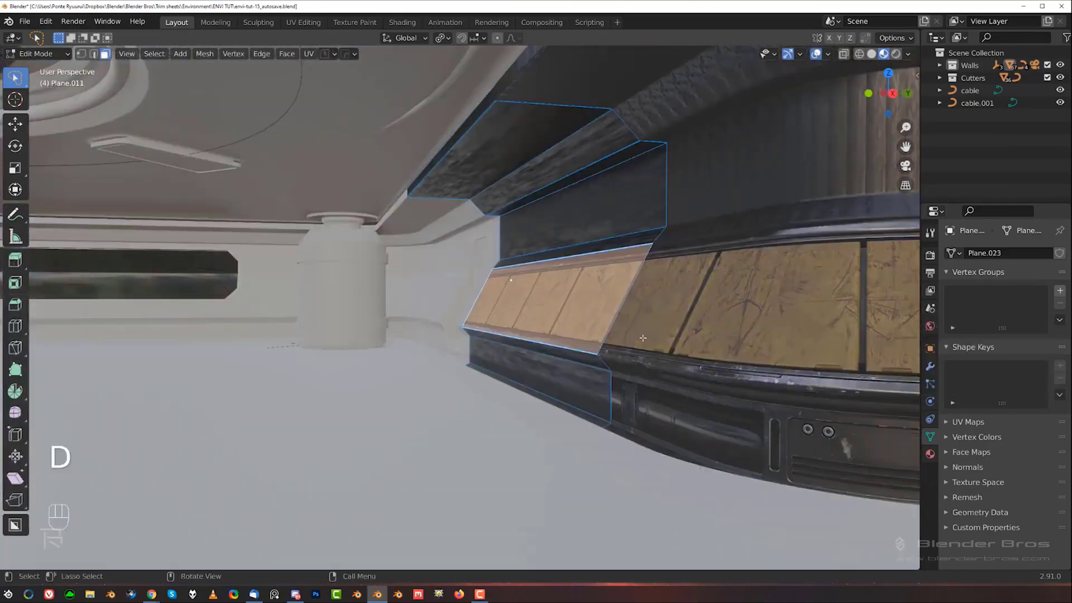
{"action": "key", "text": "d"}
{"action": "left_click", "coordinate": [511, 379]}
{"action": "left_click", "coordinate": [511, 380]}
{"action": "key", "text": "d"}
{"action": "left_click", "coordinate": [719, 350]}
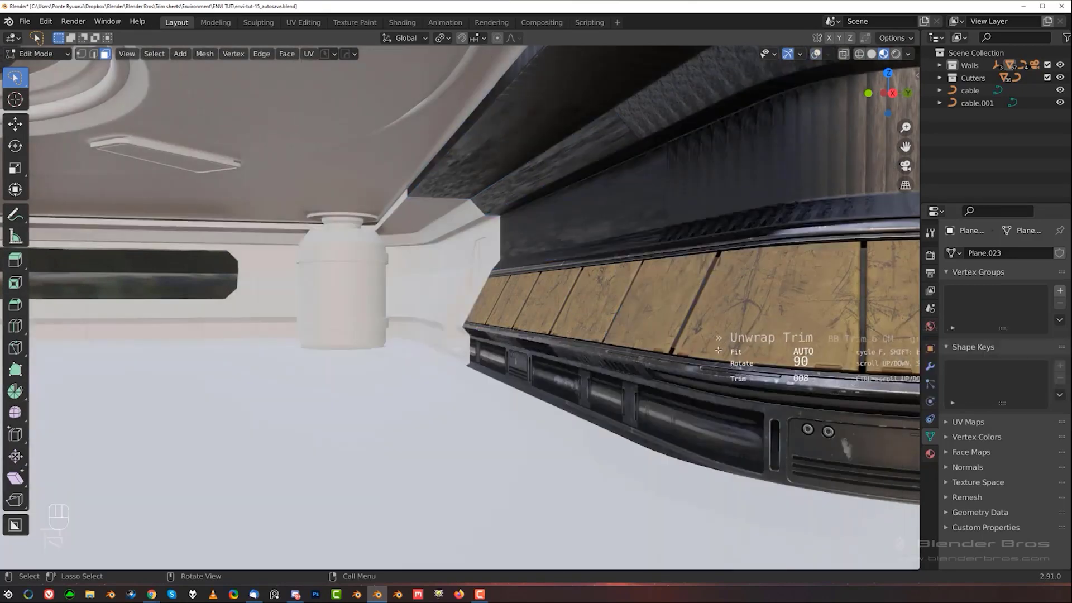
{"action": "left_click", "coordinate": [719, 350]}
- Select Plane.022 and map its faces onto trim 012, rotated 180°
{"action": "key", "text": "Tab"}
{"action": "left_click", "coordinate": [516, 267]}
{"action": "middle_click_drag", "start_coordinate": [516, 267], "coordinate": [575, 318]}
{"action": "left_click", "coordinate": [575, 319]}
{"action": "key", "text": "Tab"}
{"action": "key", "text": "d"}
{"action": "left_click", "coordinate": [624, 335]}
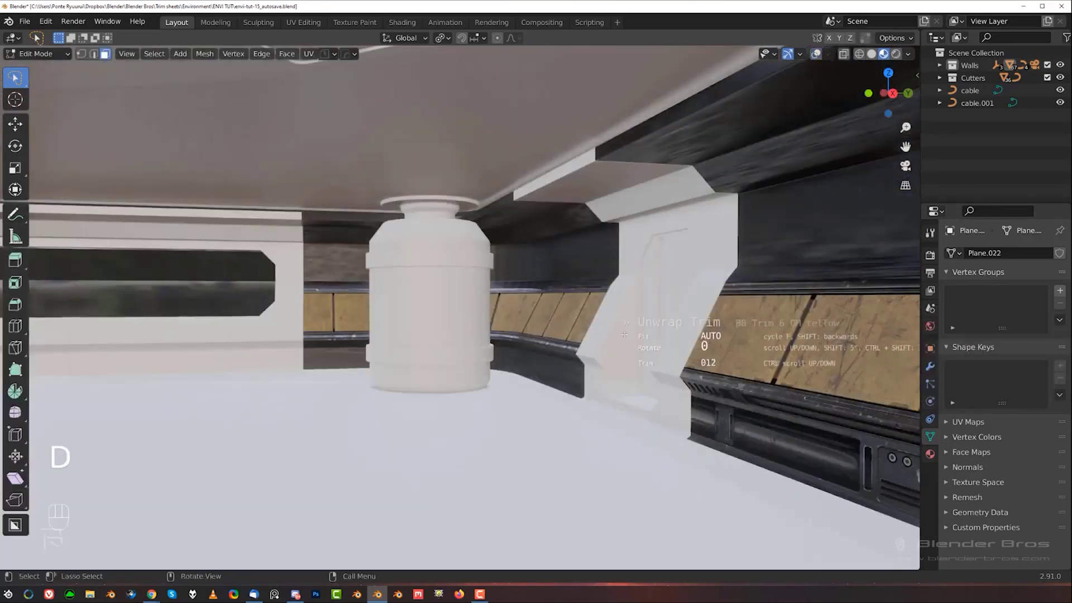
{"action": "left_click", "coordinate": [766, 345]}
{"action": "key", "text": "d"}
{"action": "left_click", "coordinate": [714, 348]}
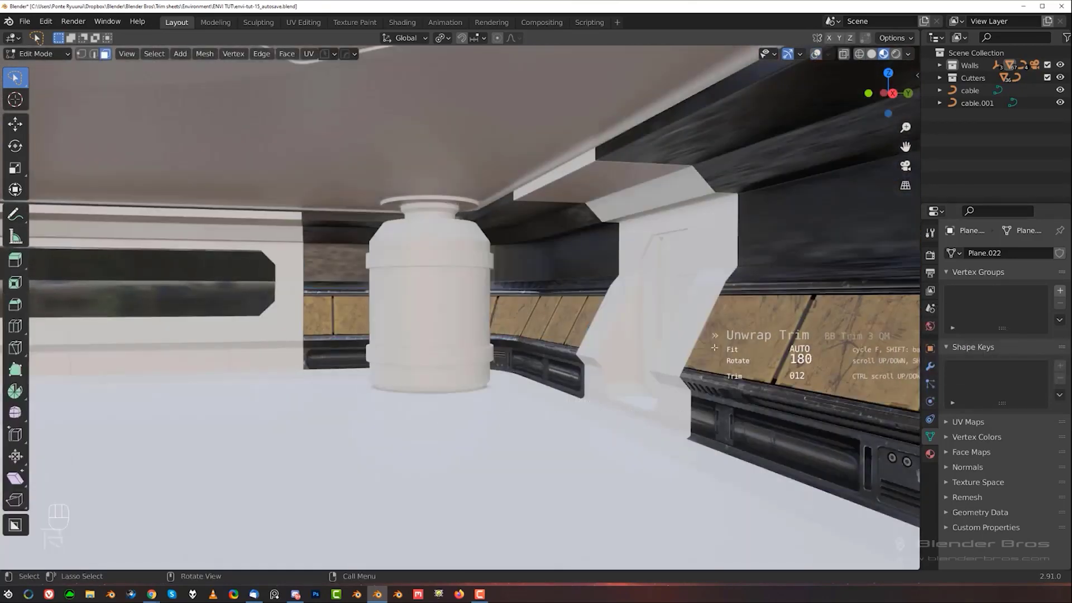
{"action": "left_click", "coordinate": [714, 355]}
{"action": "left_click", "coordinate": [714, 355], "text": "alt"}
- Undo the recent trim changes and map Plane.027's faces onto a new trim
{"action": "key", "text": "d"}
{"action": "key", "text": "d"}
{"action": "key", "text": "ctrl+z"}
{"action": "key", "text": "ctrl+z"}
{"action": "key", "text": "ctrl+z"}
{"action": "key", "text": "ctrl+z"}
{"action": "key", "text": "ctrl+z"}
{"action": "key", "text": "ctrl+z"}
{"action": "key", "text": "d"}
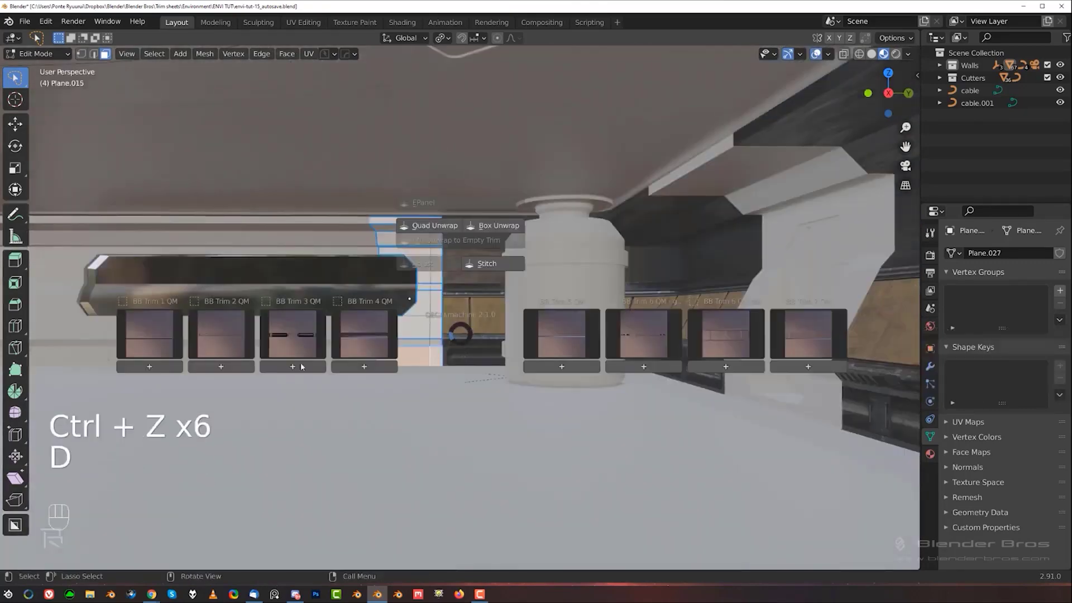
{"action": "left_click", "coordinate": [519, 326]}
{"action": "left_click", "coordinate": [518, 320]}
- Give the left panel's face loop the wood trim
{"action": "left_click", "coordinate": [441, 325], "text": "alt"}
{"action": "key", "text": "d"}
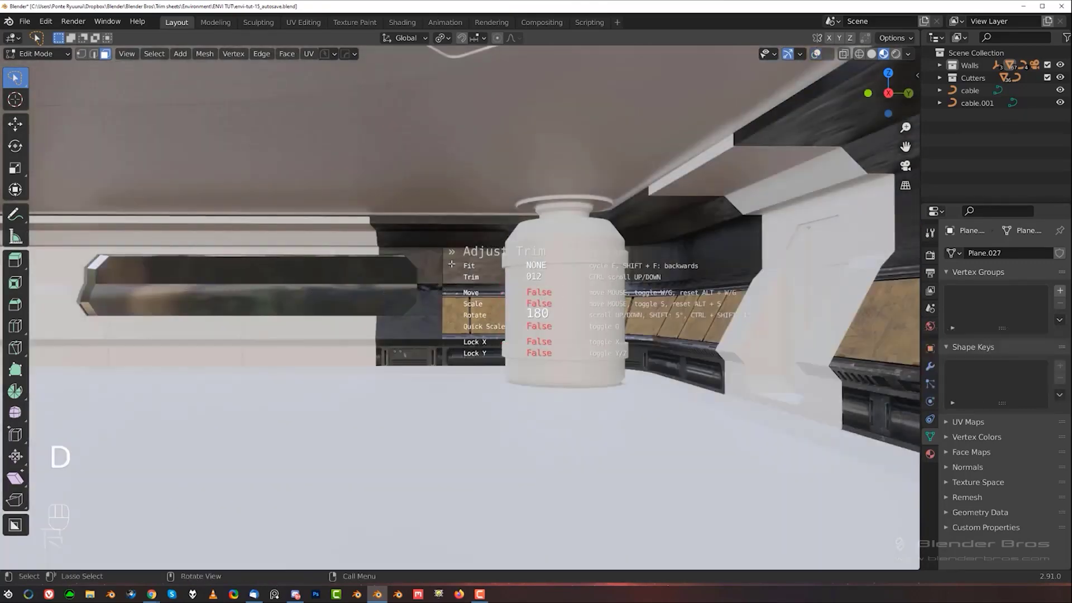
{"action": "key", "text": "d"}
{"action": "key", "text": "d"}
{"action": "left_click", "coordinate": [551, 324]}
- Leave local view and apply BB Trim 2 to the door panel's upper faces
{"action": "key", "text": "d"}
{"action": "left_click", "coordinate": [545, 335]}
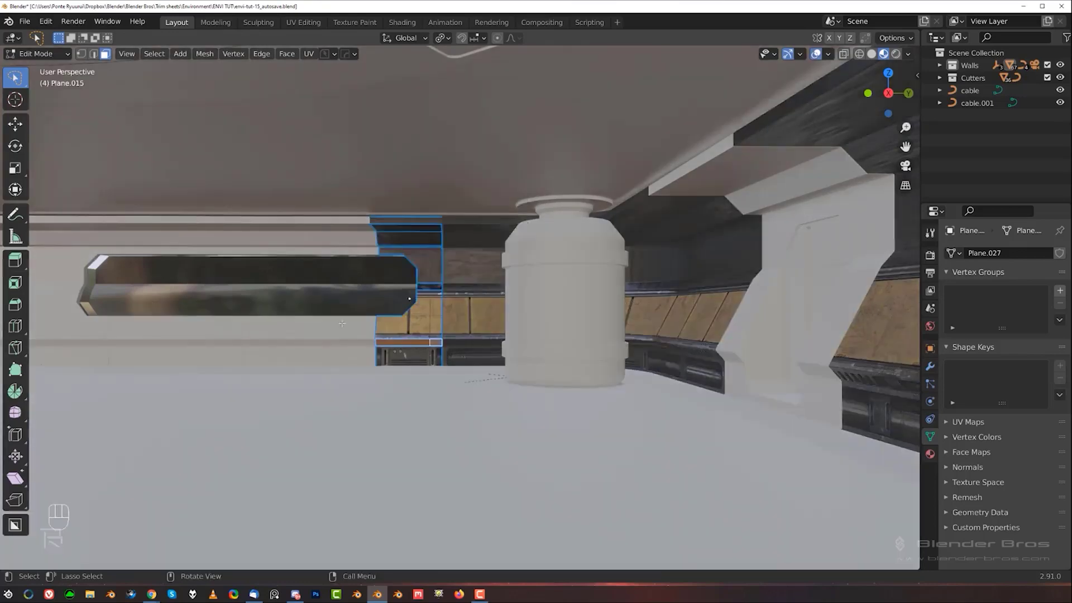
{"action": "key", "text": "Tab"}
{"action": "key", "text": "Tab"}
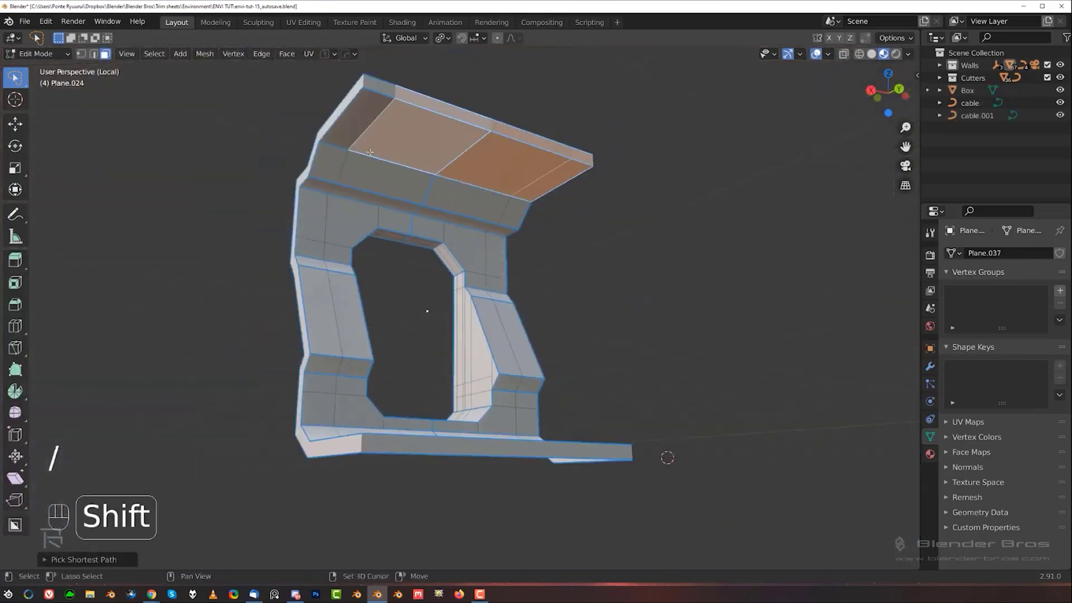
{"action": "key", "text": "slash"}
{"action": "key", "text": "d"}
{"action": "key", "text": "d"}
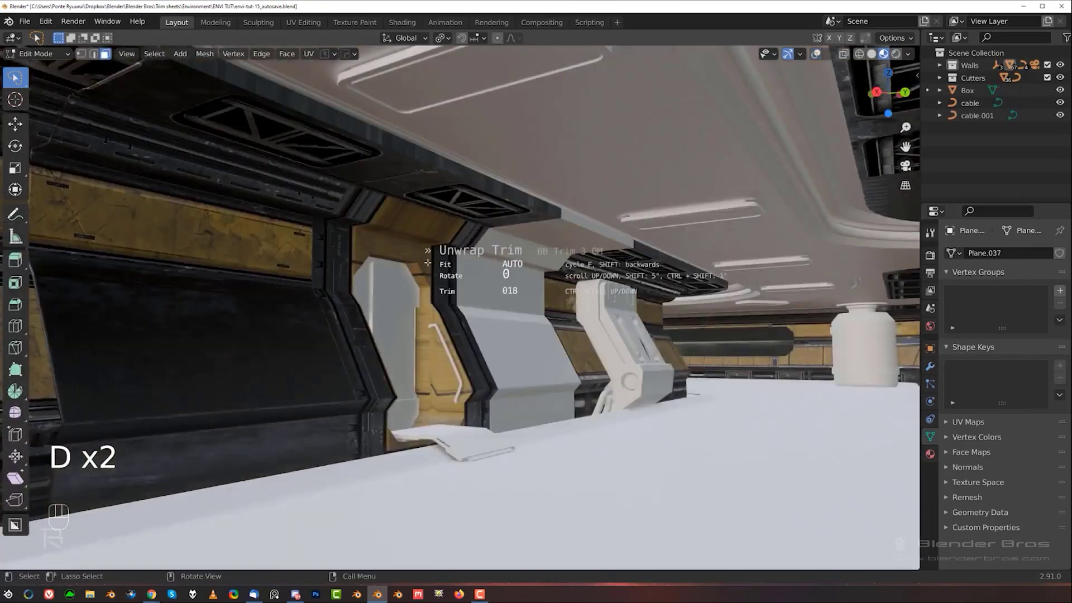
{"action": "key", "text": "d"}
{"action": "left_click", "coordinate": [217, 259]}
{"action": "middle_click_drag", "start_coordinate": [217, 259], "coordinate": [443, 291]}
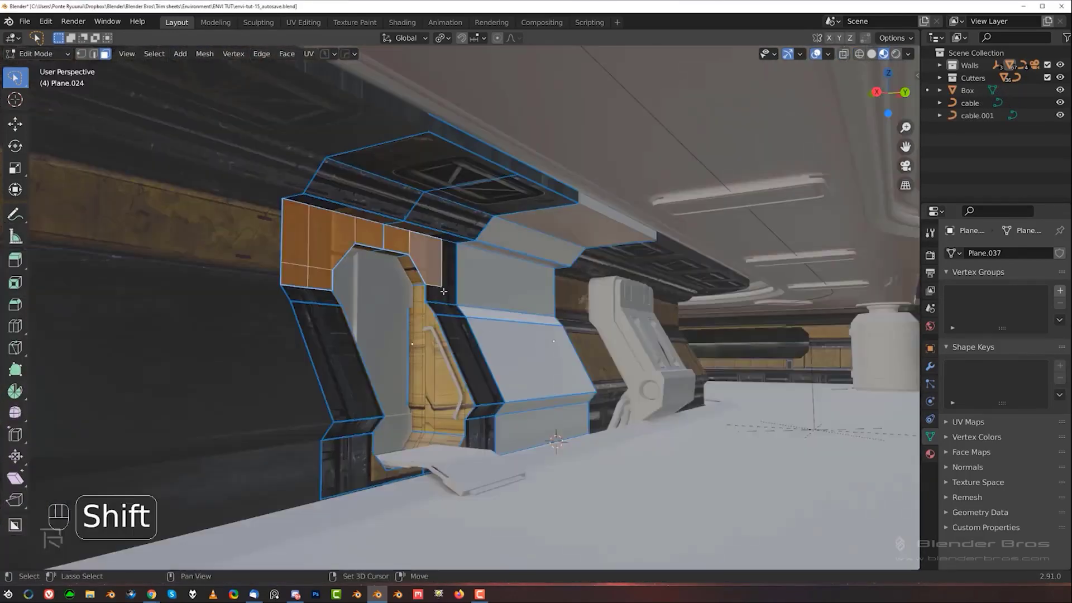
{"action": "key", "text": "d"}
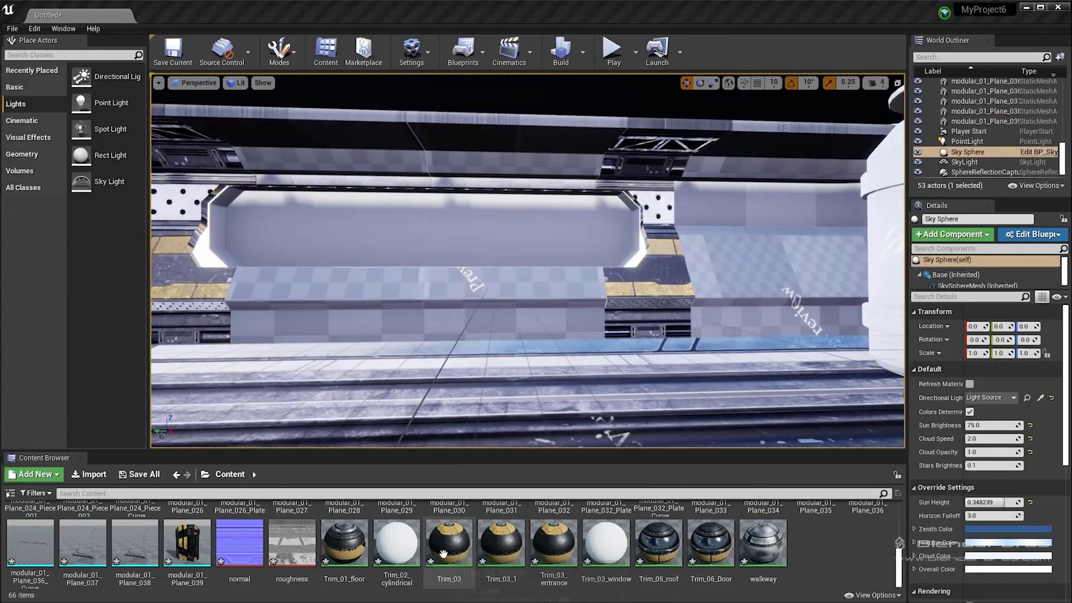
- Inspect the Trim_03 and Trim_06_Door materials, then open the trim2 folder and start an import
{"action": "left_click", "coordinate": [443, 553]}
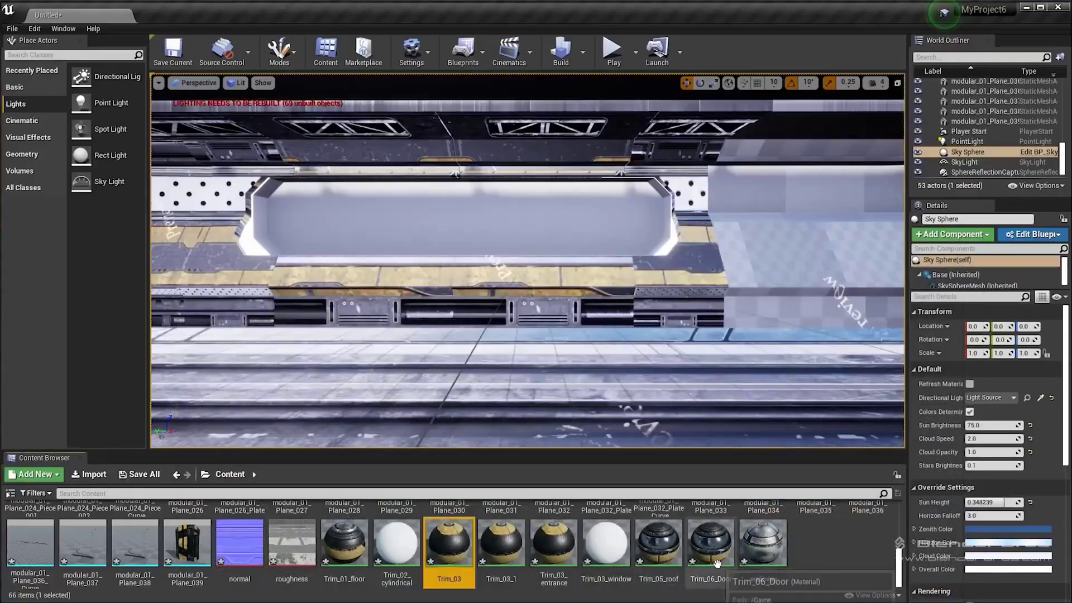
{"action": "left_click", "coordinate": [711, 542]}
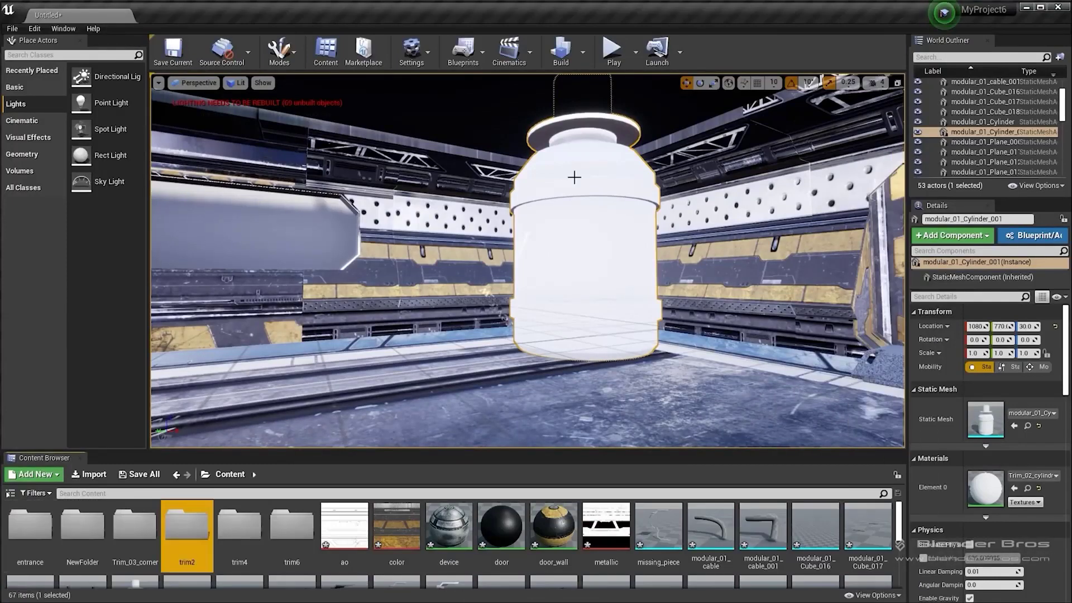
{"action": "double_click", "coordinate": [203, 529]}
{"action": "left_click", "coordinate": [89, 474]}
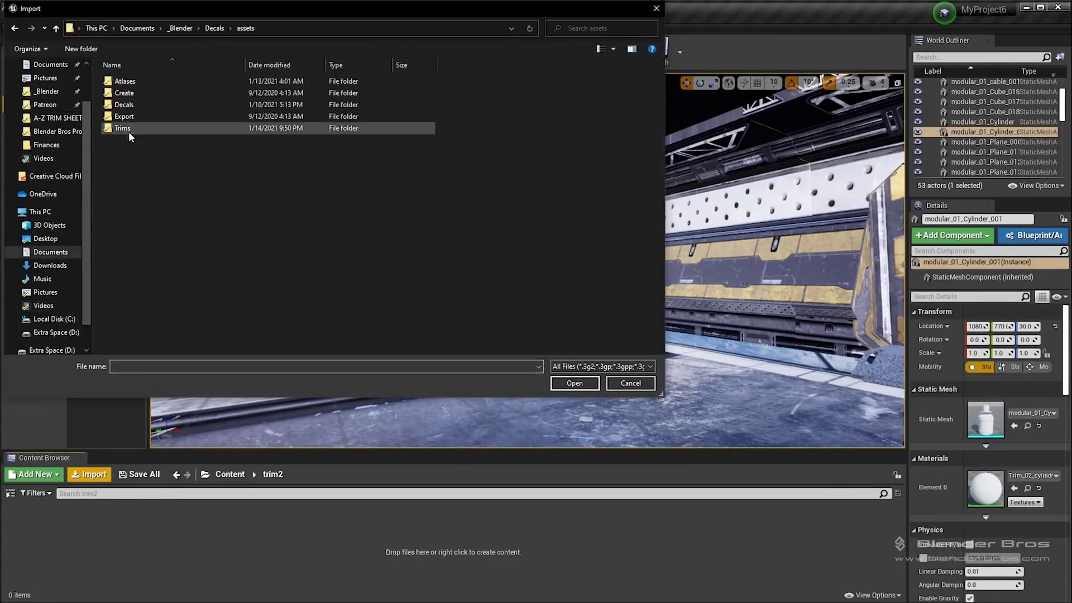
- Add the metallic texture, plus a ScalarParameter multiplied into Roughness, to the material graph
{"action": "left_click", "coordinate": [600, 48]}
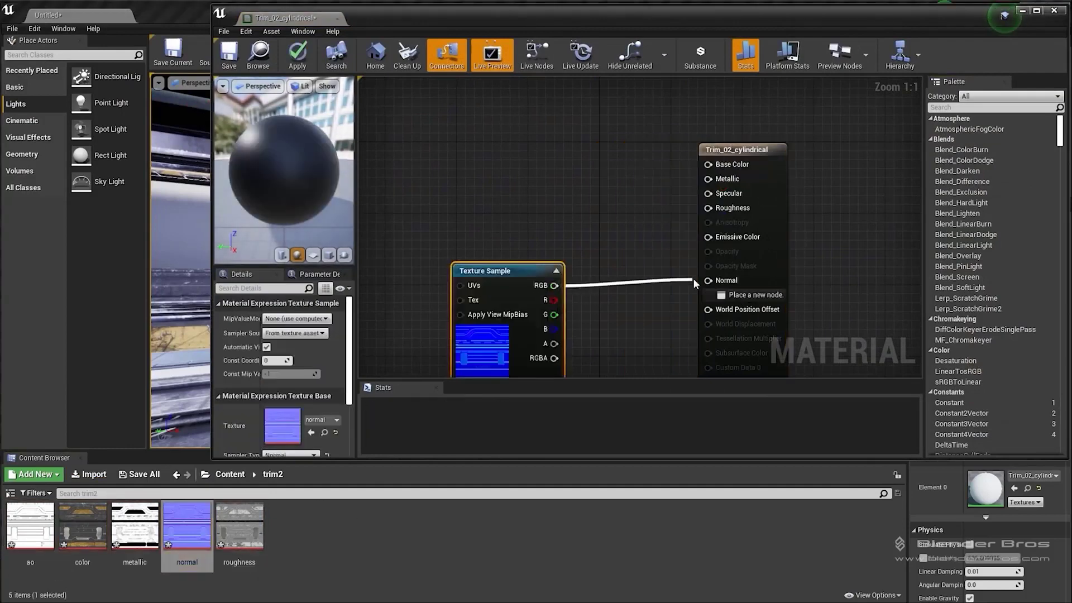
{"action": "left_click_drag", "start_coordinate": [134, 525], "coordinate": [402, 195]}
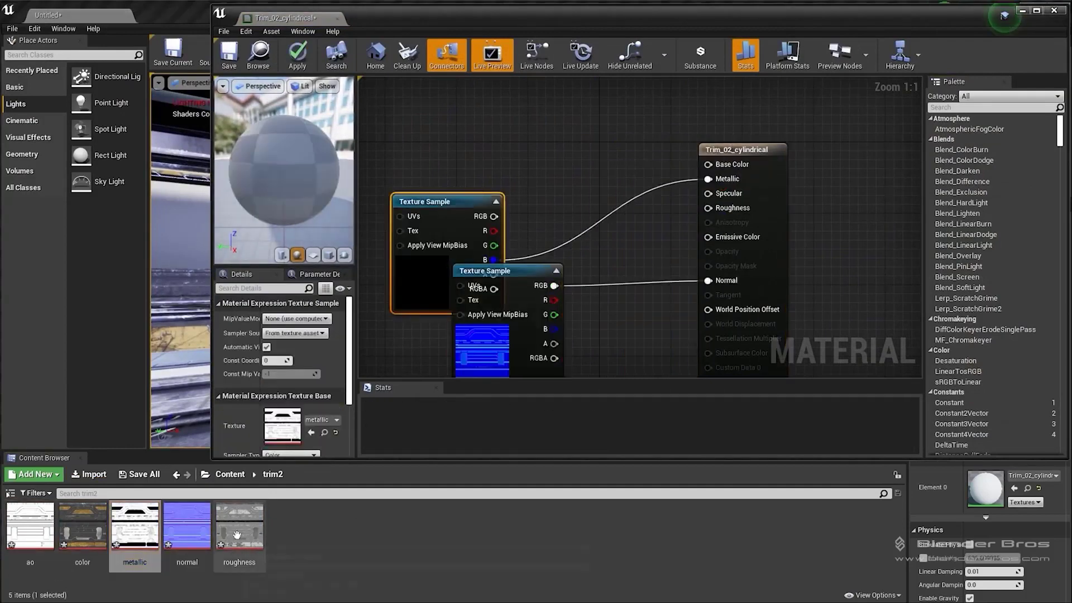
{"action": "type", "text": "scalar"}
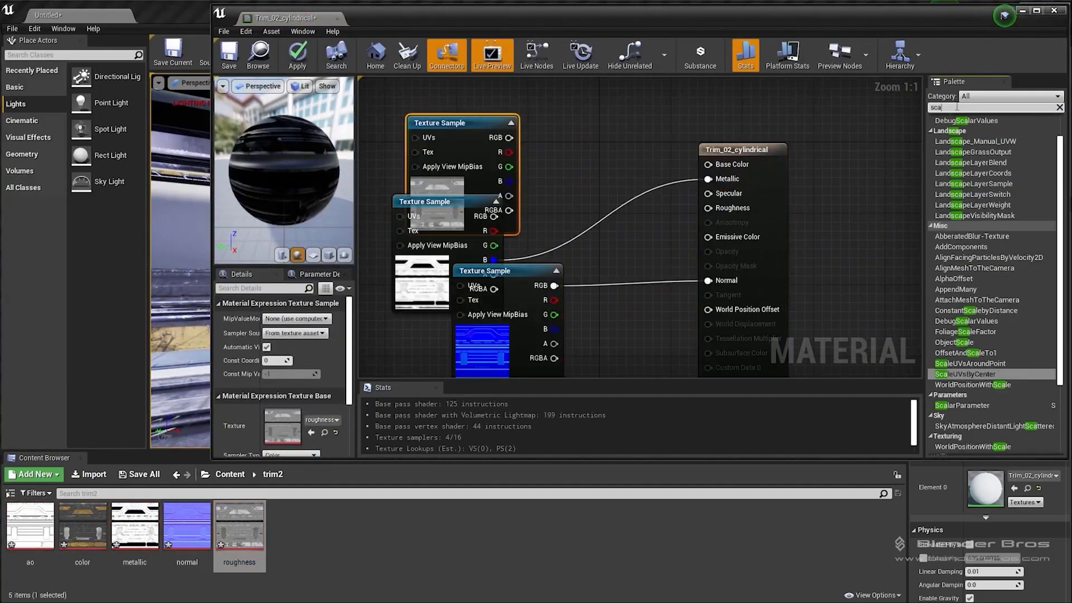
{"action": "left_click_drag", "start_coordinate": [960, 170], "coordinate": [592, 165]}
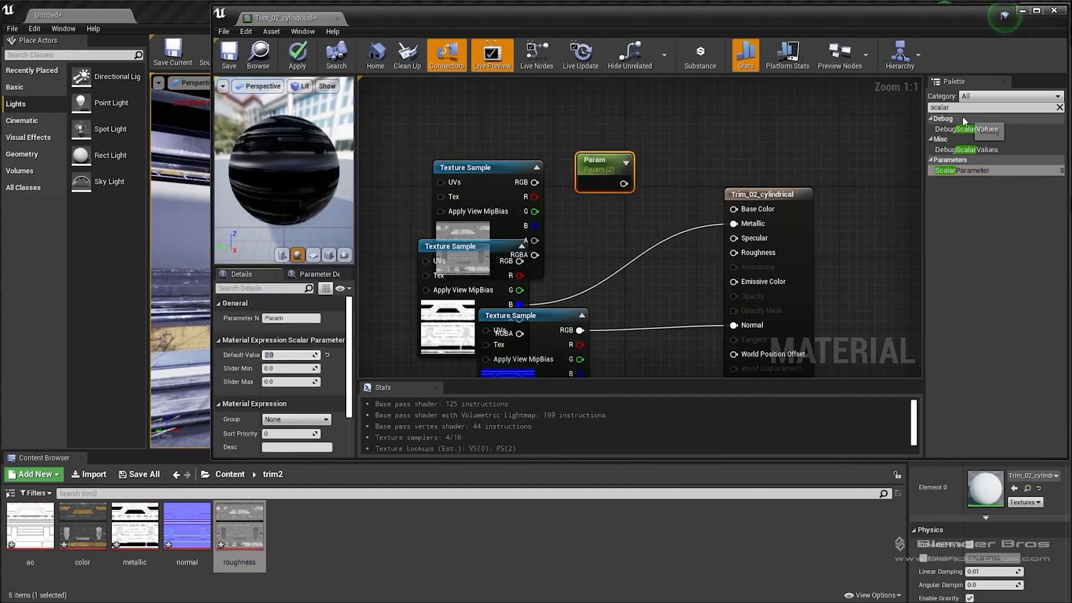
{"action": "left_click_drag", "start_coordinate": [951, 191], "coordinate": [591, 206]}
{"action": "left_click_drag", "start_coordinate": [634, 192], "coordinate": [787, 261]}
{"action": "right_click_drag", "start_coordinate": [726, 307], "coordinate": [707, 139]}
- Bring the color texture sample into the graph and connect it to the material
{"action": "left_click", "coordinate": [83, 525]}
{"action": "left_click_drag", "start_coordinate": [83, 524], "coordinate": [446, 301]}
{"action": "right_click_drag", "start_coordinate": [726, 140], "coordinate": [700, 369]}
{"action": "left_click_drag", "start_coordinate": [82, 525], "coordinate": [558, 122]}
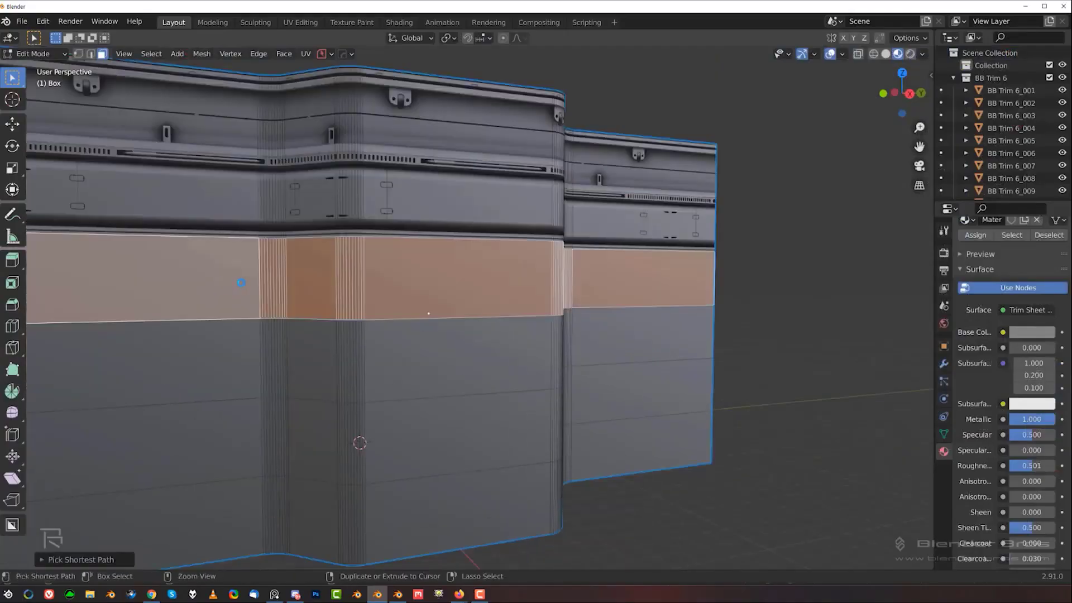
- Unwrap the top band onto a BB Trim 6 trim and give the middle band the pipe trim
{"action": "key", "text": "alt+w"}
{"action": "left_click", "coordinate": [768, 294]}
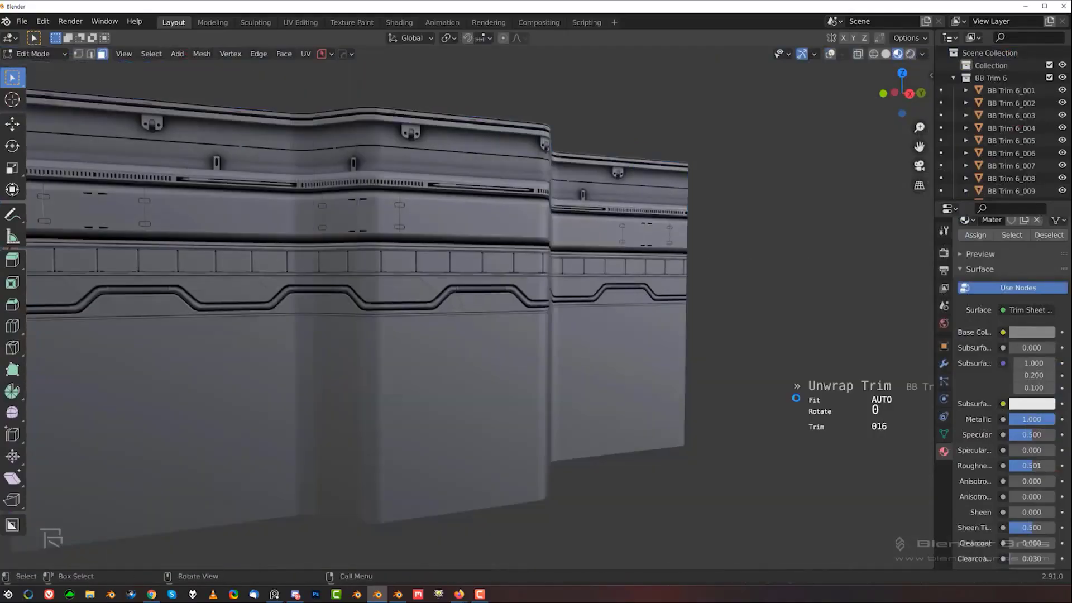
{"action": "left_click", "coordinate": [493, 291]}
{"action": "left_click", "coordinate": [574, 335], "text": "alt+shift"}
{"action": "key", "text": "alt+w"}
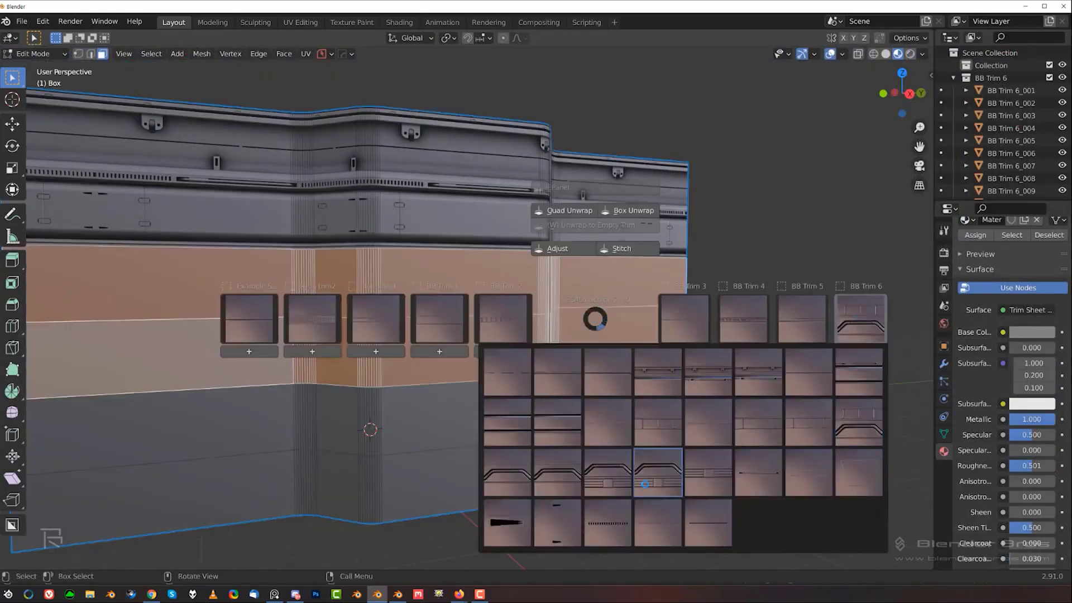
{"action": "left_click", "coordinate": [645, 483]}
- Map the lower band of faces onto another BB Trim 6 trim
{"action": "middle_click_drag", "start_coordinate": [424, 402], "coordinate": [286, 399]}
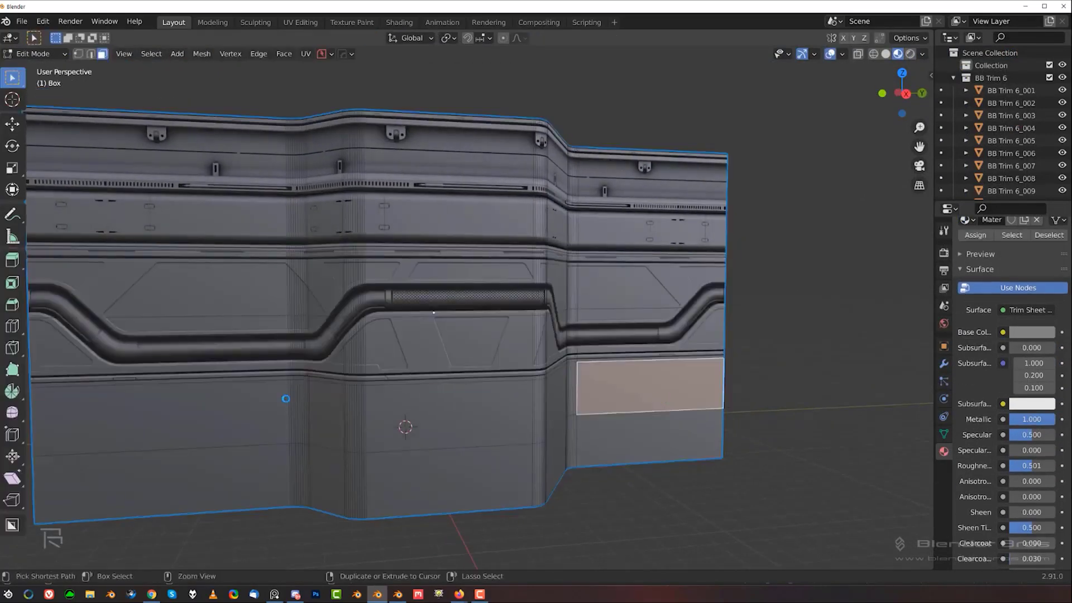
{"action": "left_click", "coordinate": [286, 399], "text": "alt"}
{"action": "key", "text": "alt+w"}
{"action": "mouse_move", "coordinate": [931, 325]}
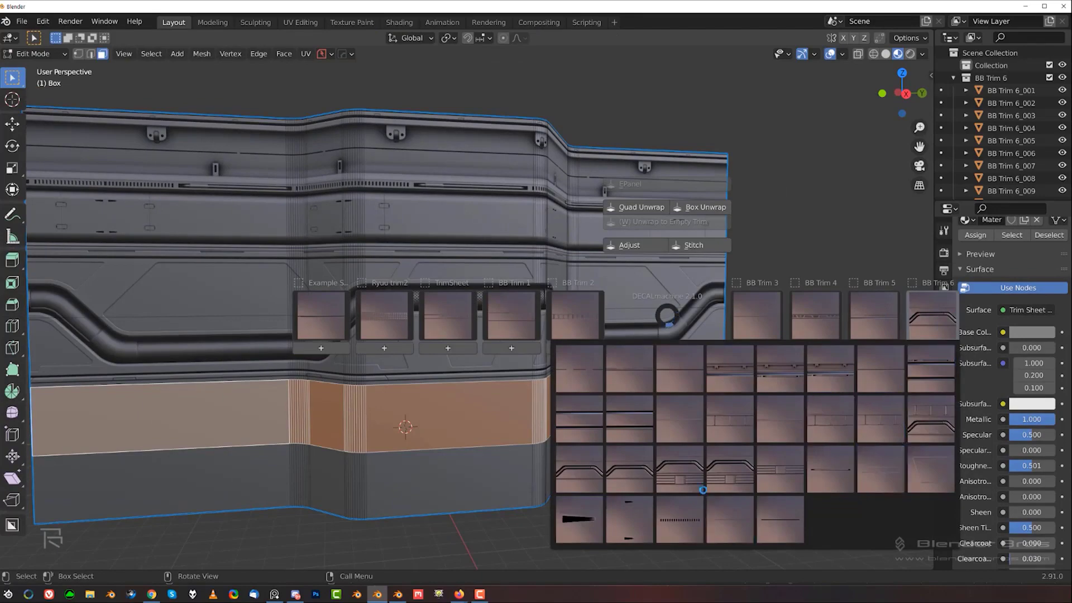
{"action": "left_click", "coordinate": [776, 470]}
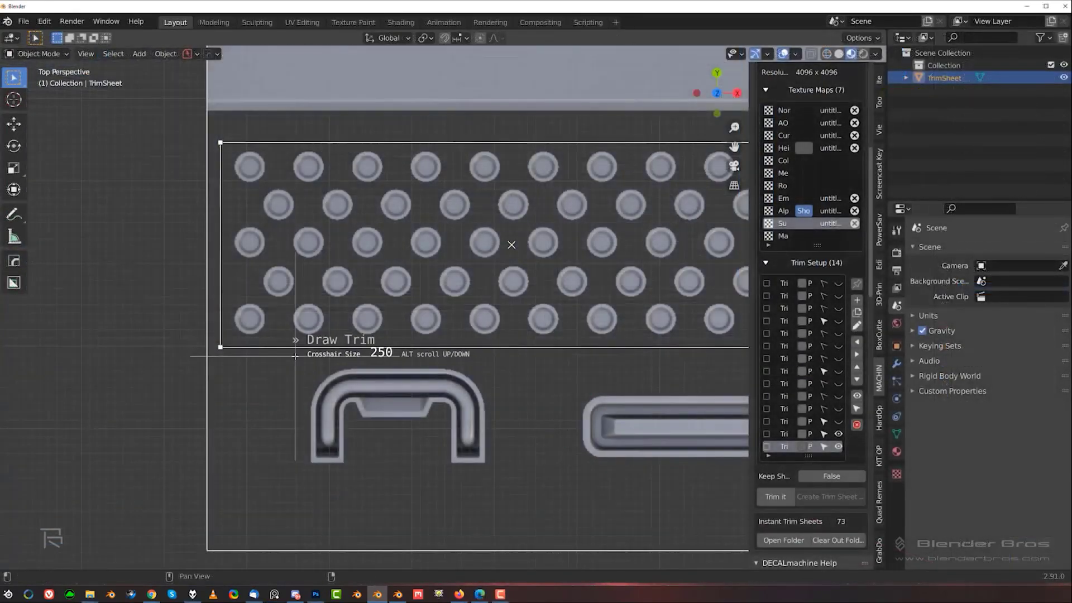
- Draw trim regions around the handle shape and the long bar
{"action": "left_click_drag", "start_coordinate": [177, 333], "coordinate": [377, 447]}
{"action": "scroll", "coordinate": [402, 388], "scroll_direction": "down", "scroll_amount": 4}
{"action": "middle_click_drag", "start_coordinate": [402, 387], "coordinate": [191, 346]}
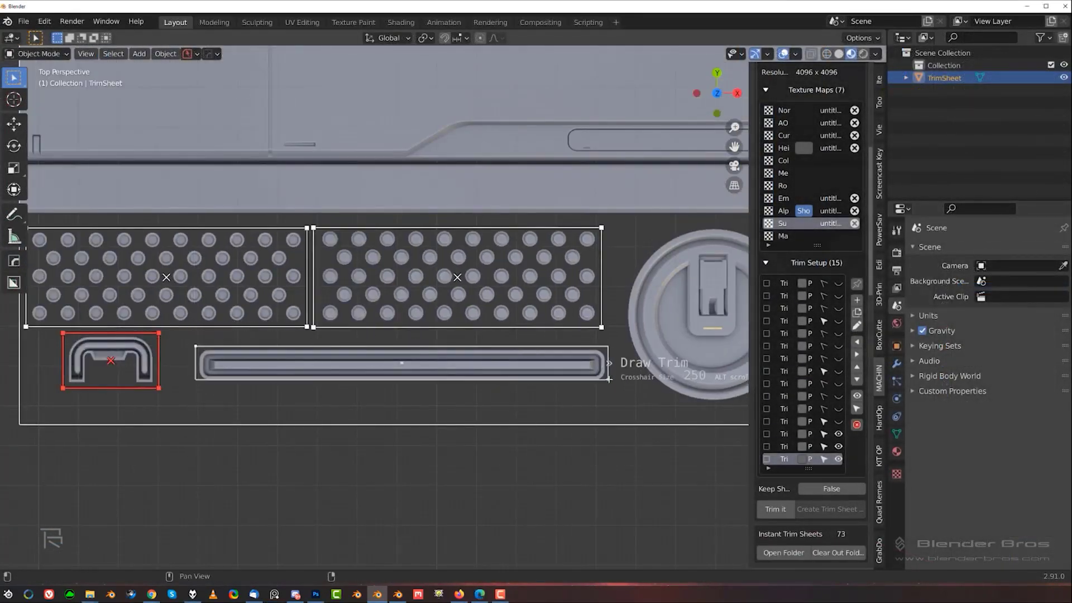
{"action": "left_click_drag", "start_coordinate": [608, 380], "coordinate": [608, 379]}
- Outline the round disc and rounded panel as trim regions and confirm them
{"action": "scroll", "coordinate": [608, 380], "scroll_direction": "up", "scroll_amount": 3}
{"action": "middle_click_drag", "start_coordinate": [609, 380], "coordinate": [228, 168]}
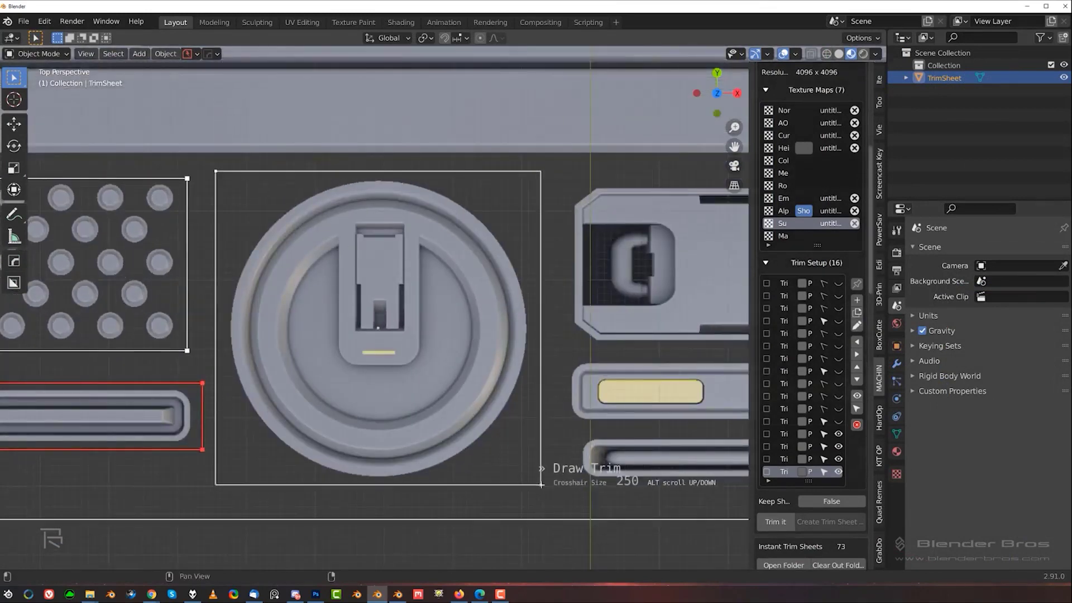
{"action": "left_click_drag", "start_coordinate": [541, 484], "coordinate": [541, 485]}
{"action": "scroll", "coordinate": [541, 484], "scroll_direction": "down", "scroll_amount": 1}
{"action": "middle_click_drag", "start_coordinate": [541, 484], "coordinate": [353, 226]}
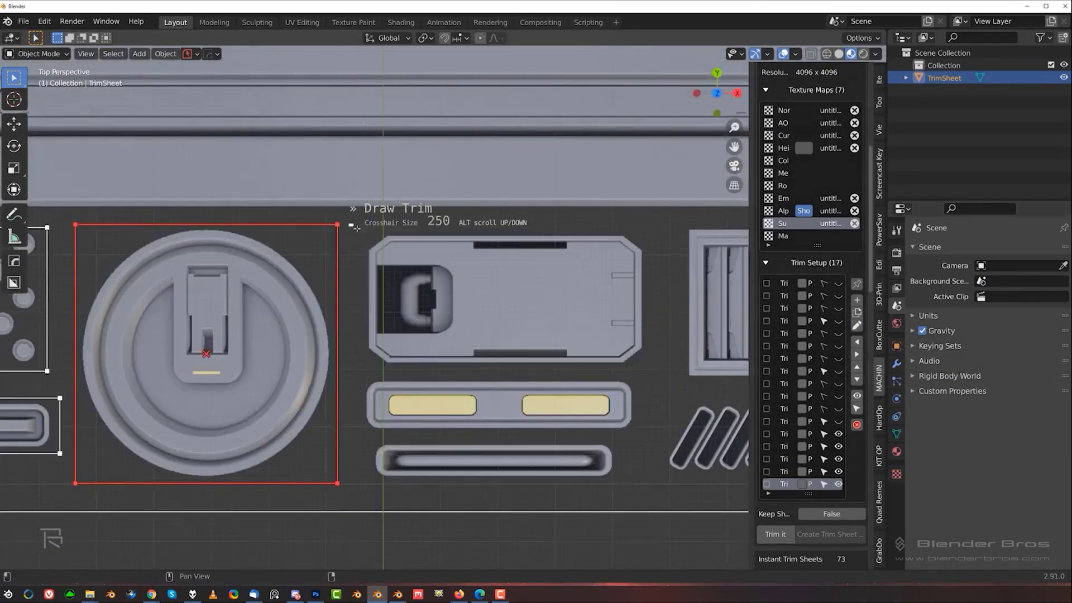
{"action": "left_click_drag", "start_coordinate": [355, 226], "coordinate": [646, 369]}
{"action": "left_click", "coordinate": [369, 269]}
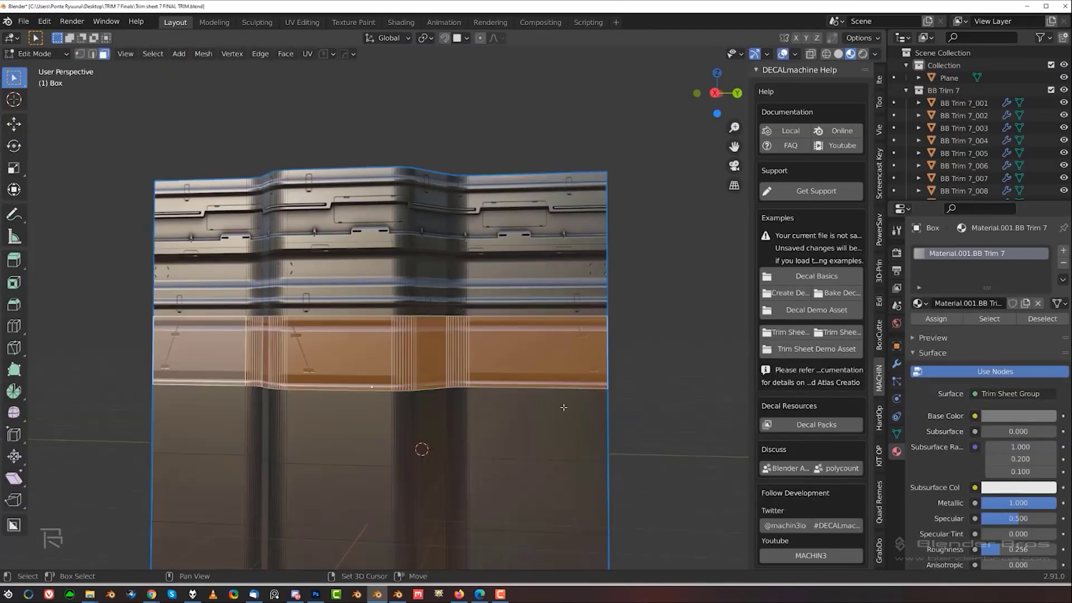
- Unwrap the box's upper and middle bands onto trims from the BB Trim 7 grid
{"action": "key", "text": "alt+w"}
{"action": "left_click", "coordinate": [523, 366]}
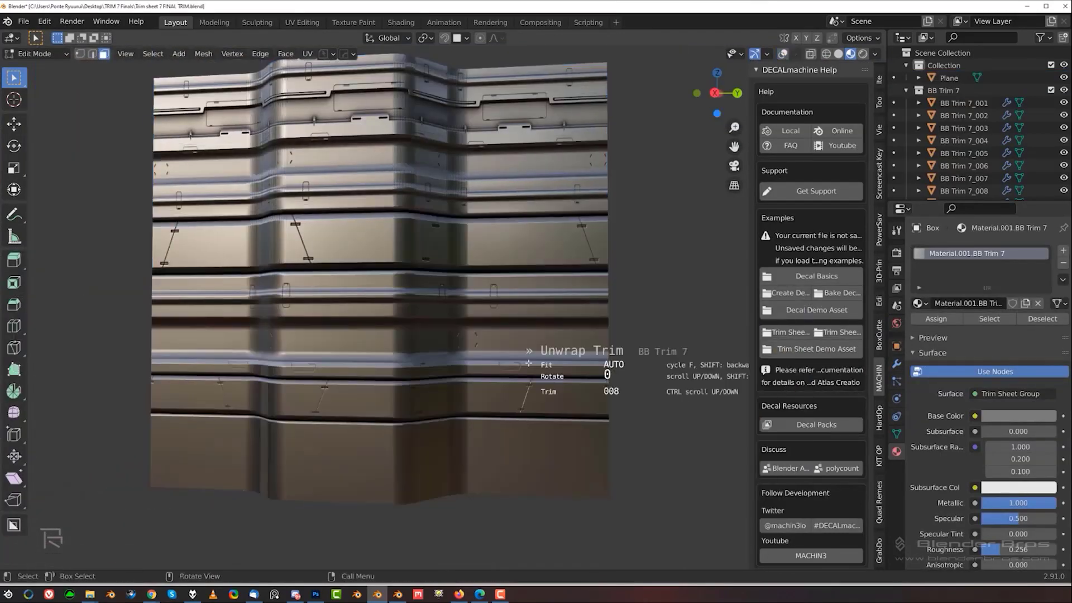
{"action": "left_click", "coordinate": [523, 366]}
{"action": "scroll", "coordinate": [528, 267], "scroll_direction": "up", "scroll_amount": 3}
{"action": "key", "text": "shift+alt+z"}
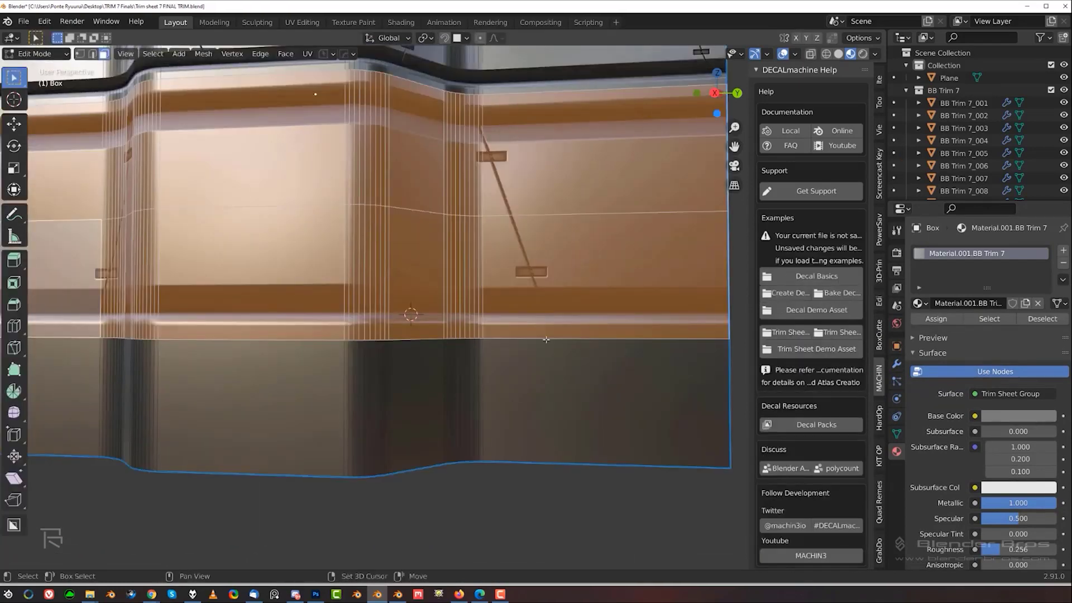
{"action": "scroll", "coordinate": [464, 288], "scroll_direction": "down", "scroll_amount": 3}
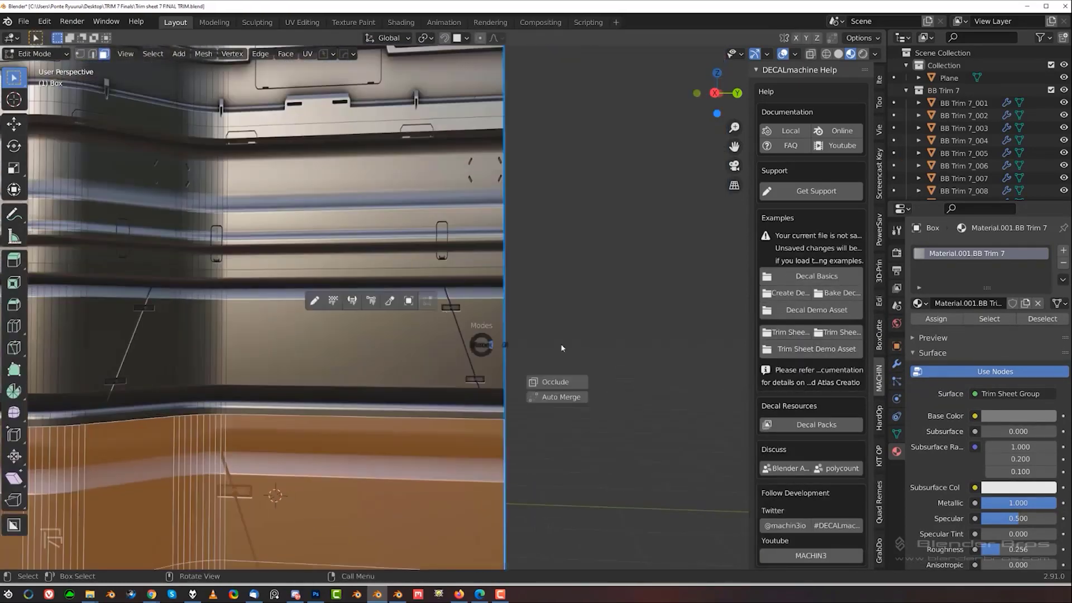
{"action": "left_click", "coordinate": [553, 394]}
{"action": "left_click", "coordinate": [558, 335]}
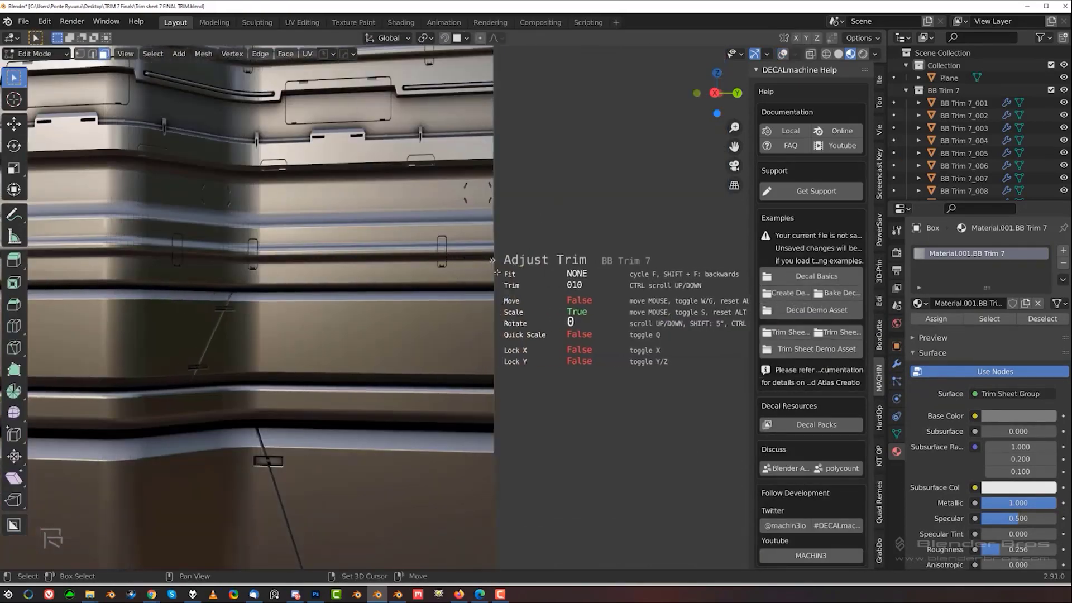
{"action": "left_click", "coordinate": [481, 372]}
{"action": "scroll", "coordinate": [481, 372], "scroll_direction": "up", "scroll_amount": 5}
- Apply the vent trim to the lower right face, rotated 180° and scaled to fit
{"action": "key", "text": "d"}
{"action": "left_click", "coordinate": [455, 279]}
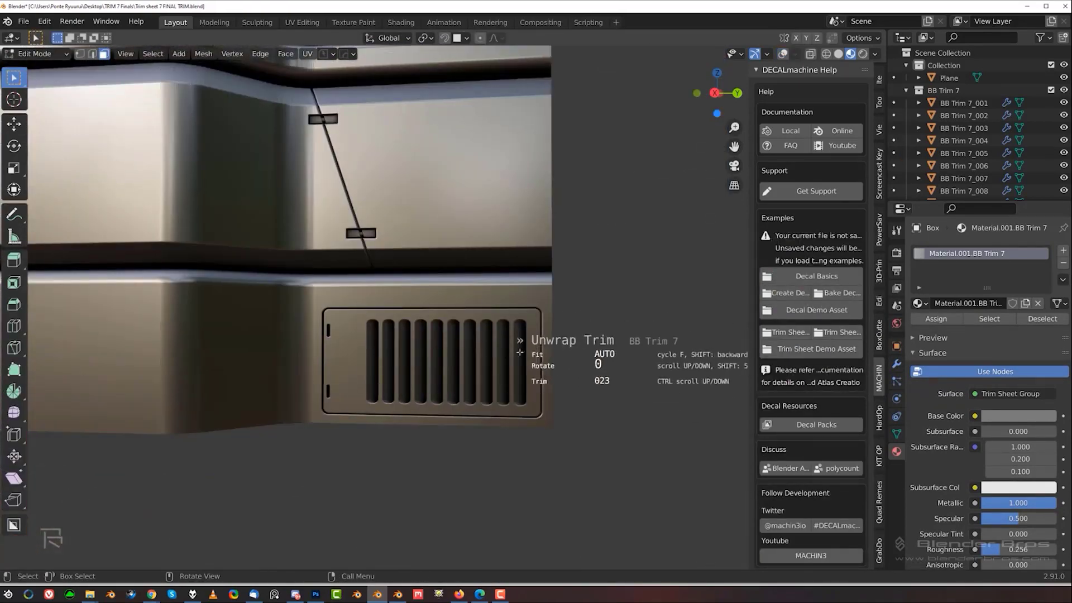
{"action": "scroll", "coordinate": [520, 360], "scroll_direction": "up", "scroll_amount": 2}
{"action": "left_click", "coordinate": [515, 368]}
{"action": "scroll", "coordinate": [515, 368], "scroll_direction": "down", "scroll_amount": 4}
{"action": "scroll", "coordinate": [516, 368], "scroll_direction": "up", "scroll_amount": 4}
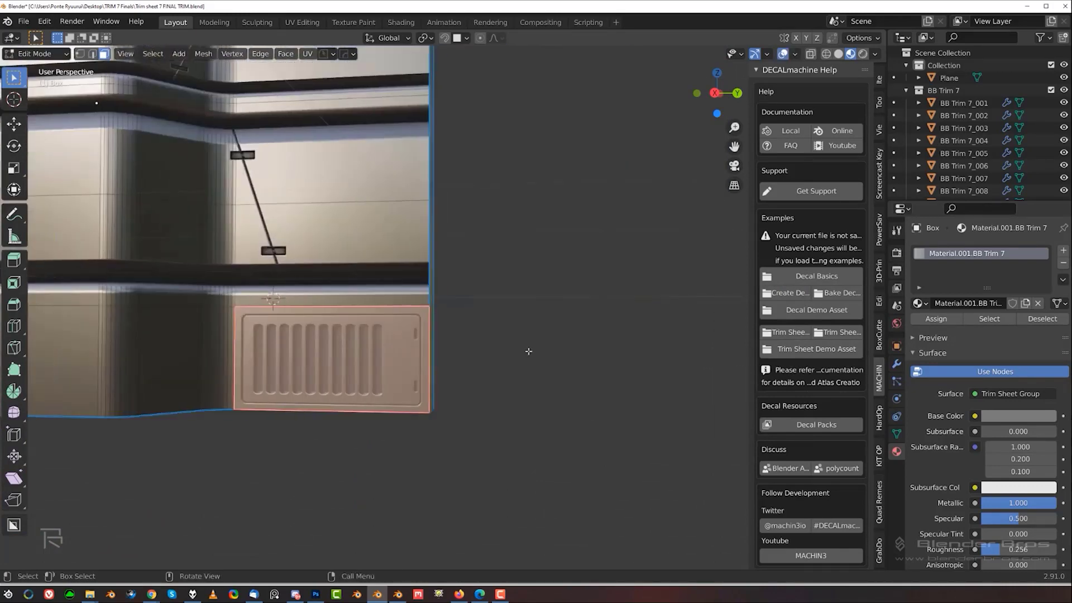
{"action": "key", "text": "d"}
{"action": "left_click", "coordinate": [546, 305]}
{"action": "left_click", "coordinate": [487, 313]}
{"action": "scroll", "coordinate": [368, 323], "scroll_direction": "down", "scroll_amount": 5}
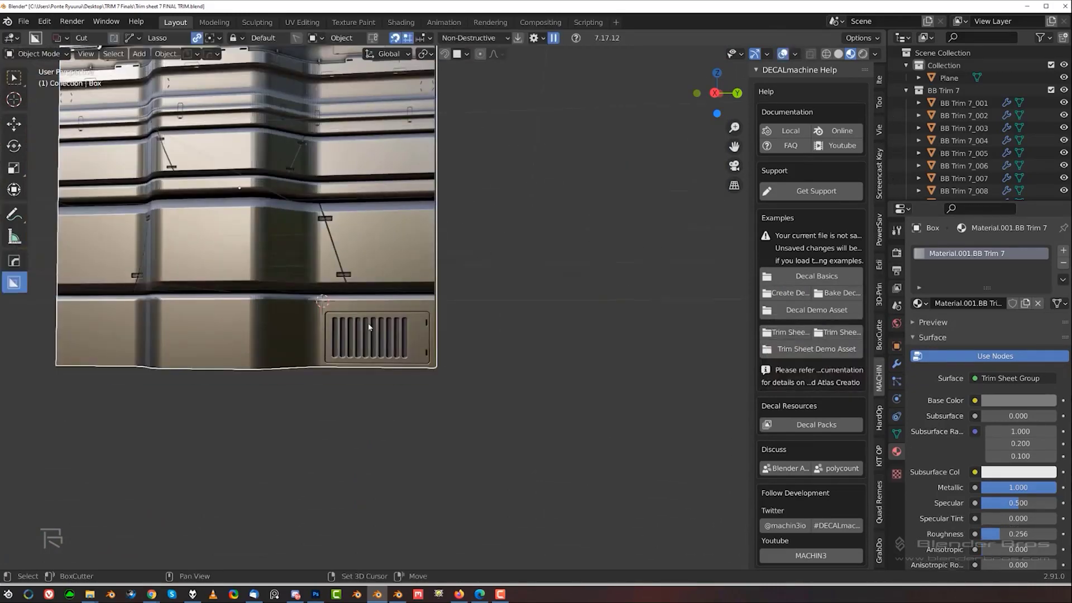